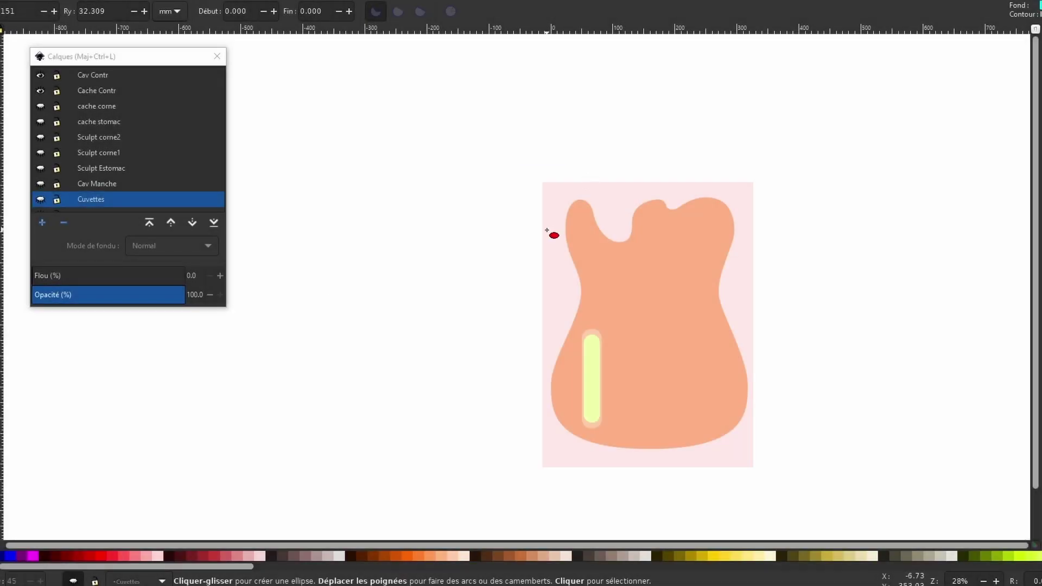
Make the Sculpt Estomac layer the current, visible layer.
left_click(360, 226)
key("ctrl+Page_Up")
key("ctrl+Page_Up")
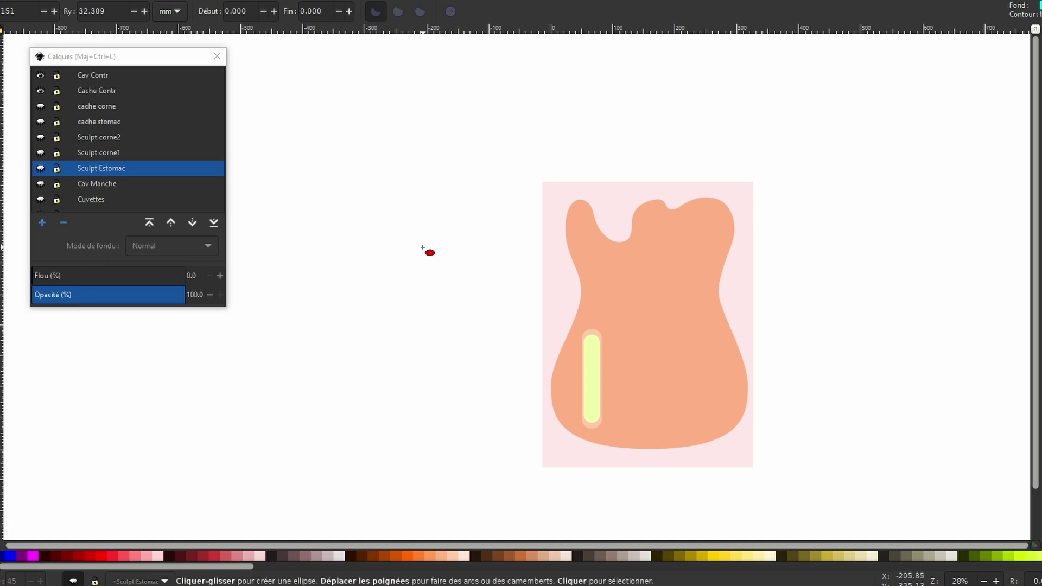
left_click(40, 168)
Draw a pink ellipse and move it onto the guitar body's right side.
left_click_drag(313, 315, 450, 139)
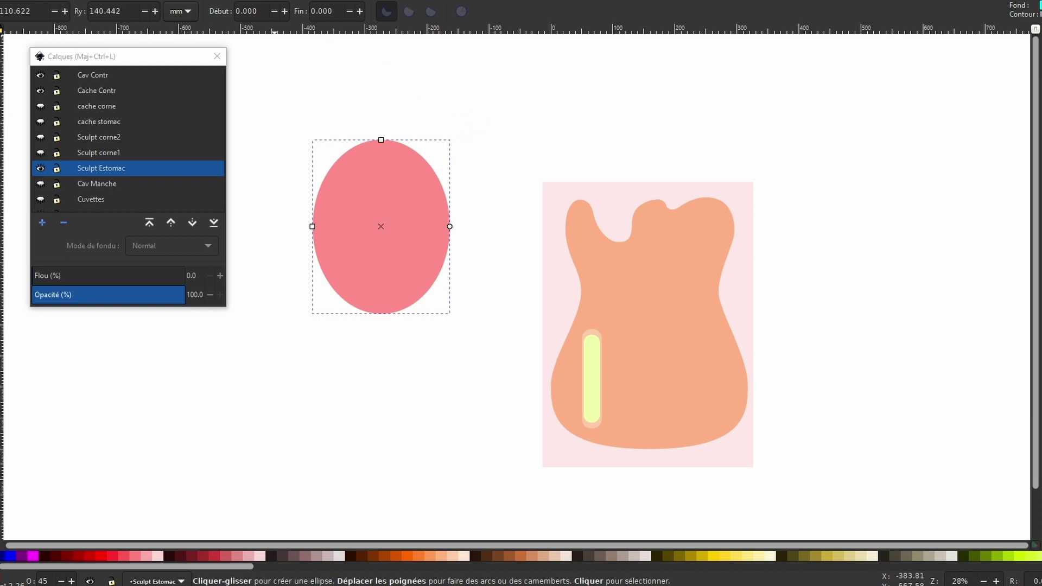
key("s")
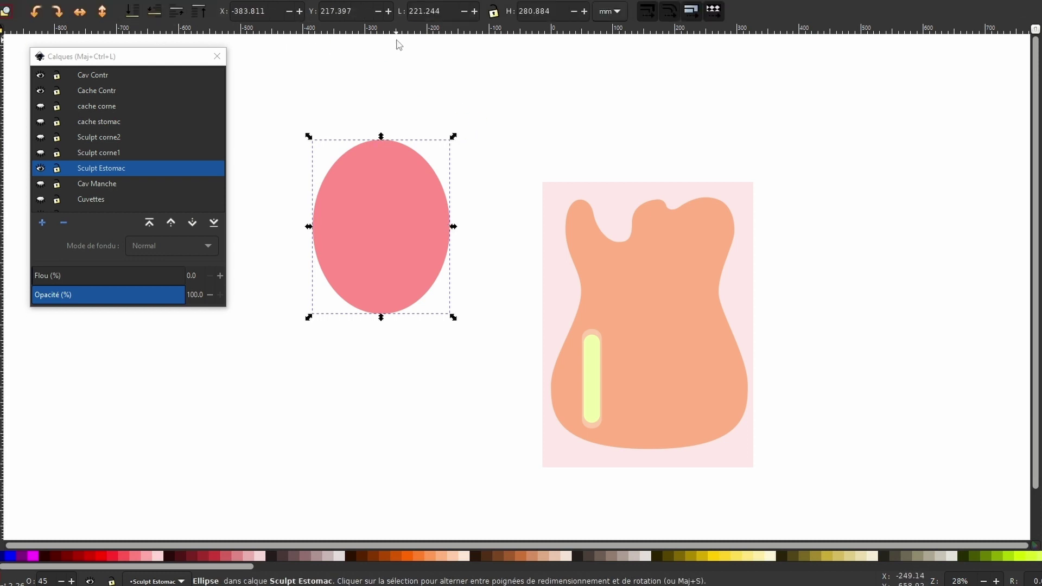
left_click_drag(396, 217, 762, 283)
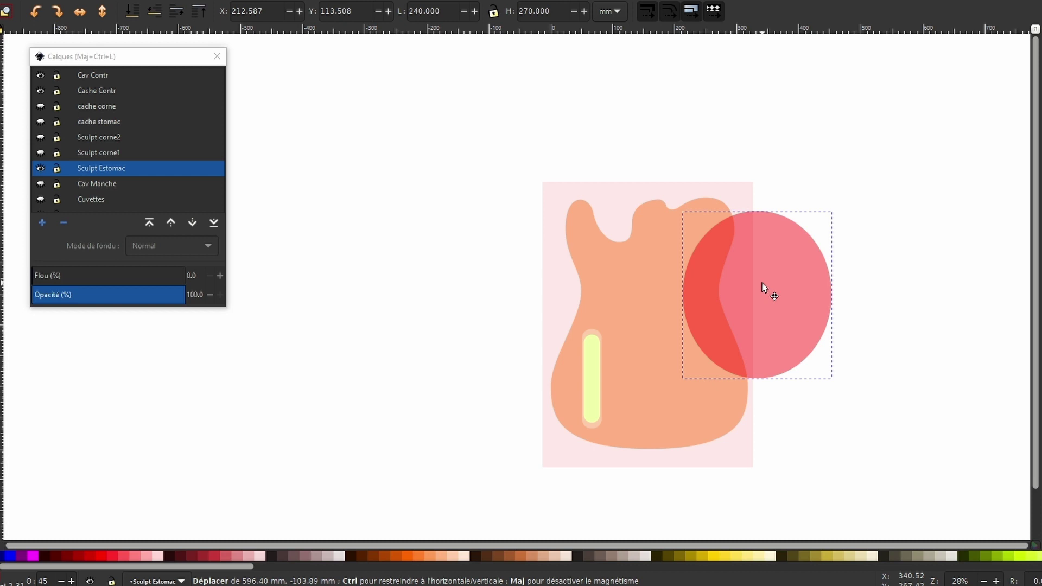
left_click_drag(761, 283, 762, 282)
Narrow the ellipse and nudge it right so it overlaps the body edge.
left_click(780, 280)
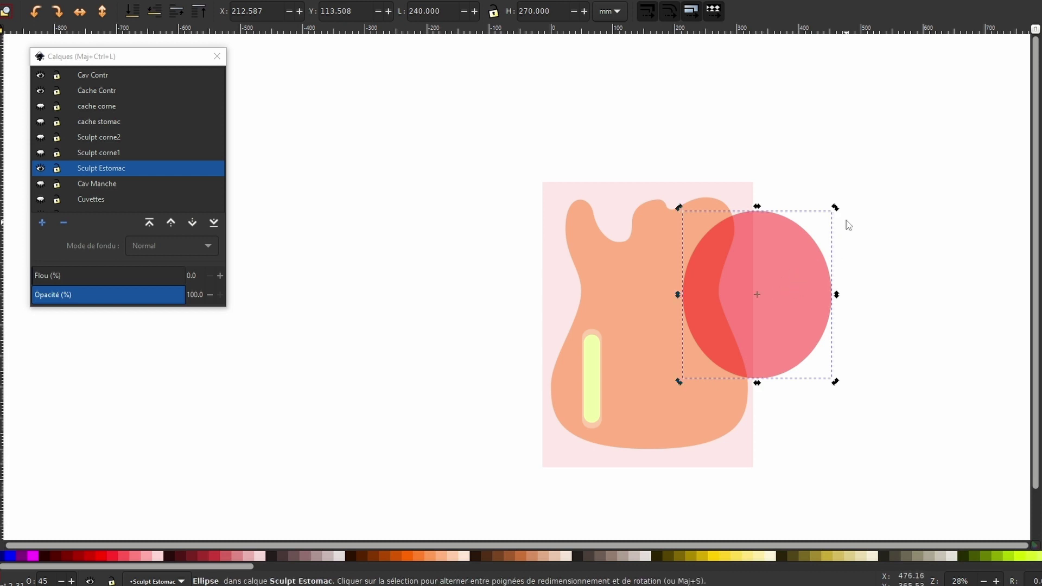
left_click(841, 219)
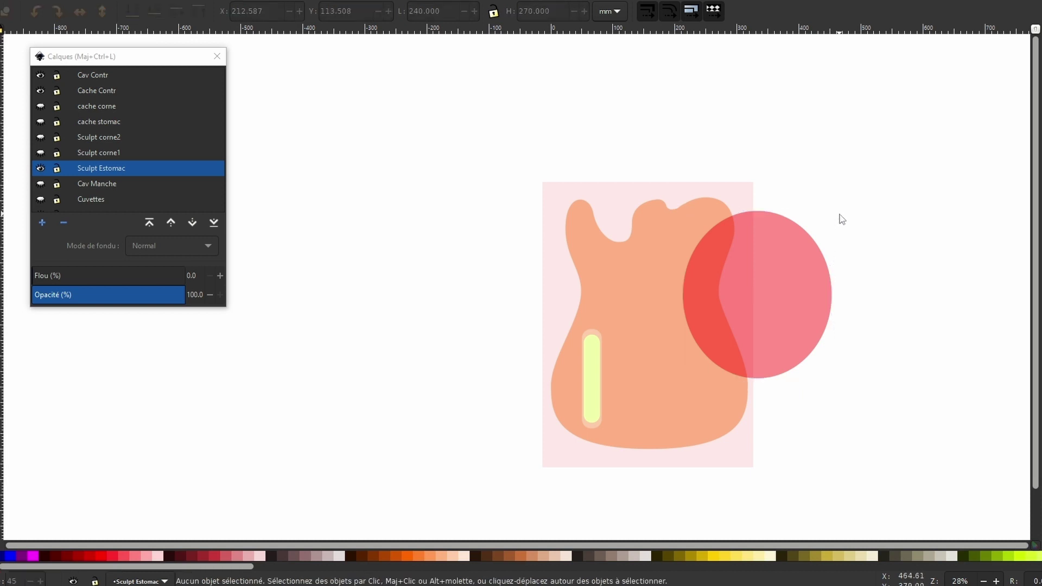
left_click(748, 246)
left_click(769, 233)
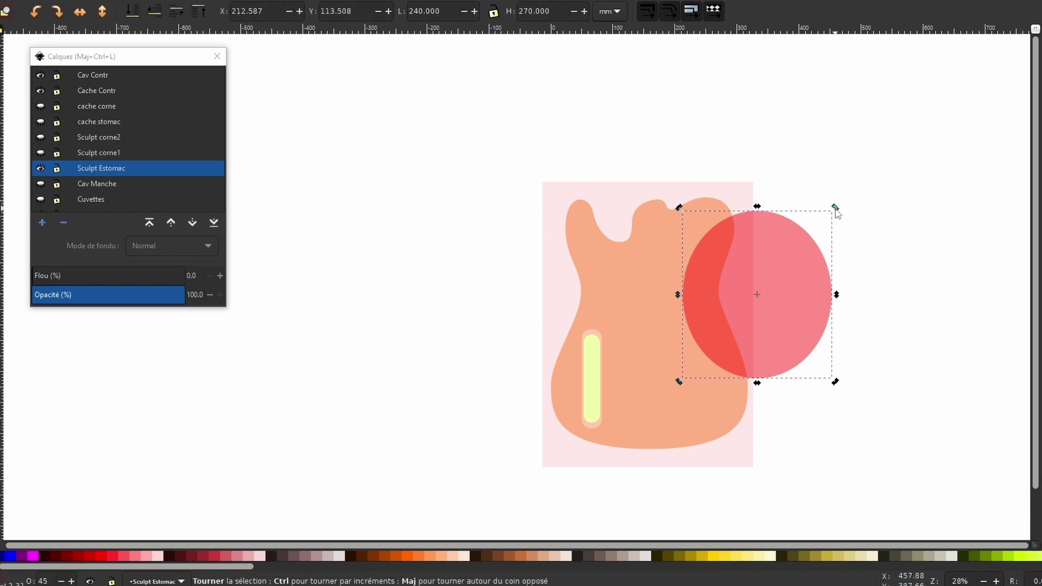
left_click_drag(838, 214, 880, 217)
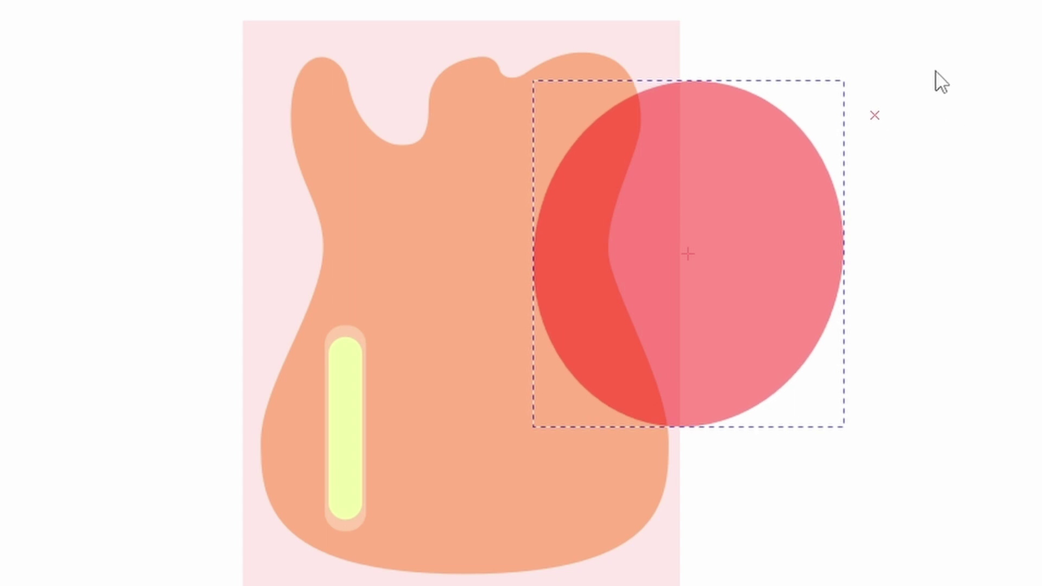
left_click_drag(852, 433, 814, 428)
left_click_drag(655, 261, 670, 264)
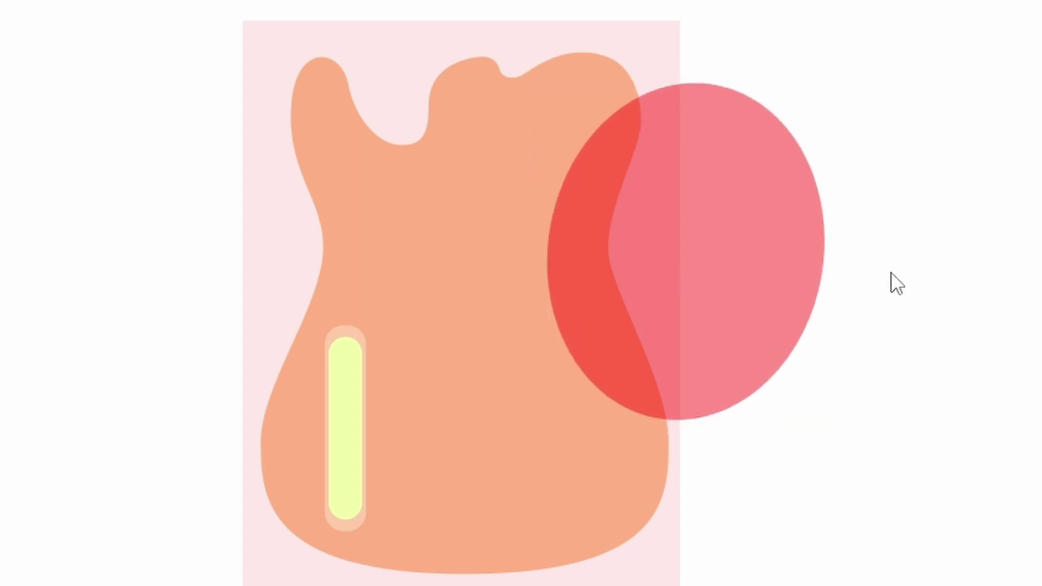
left_click(639, 330)
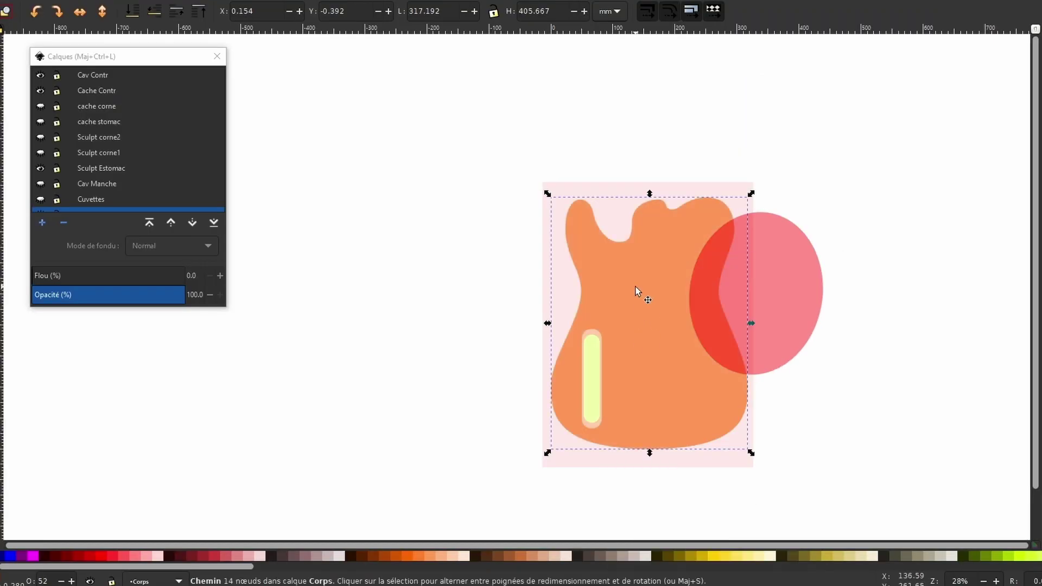
Move the guitar body to the Sculpt Estomac layer.
right_click(637, 292)
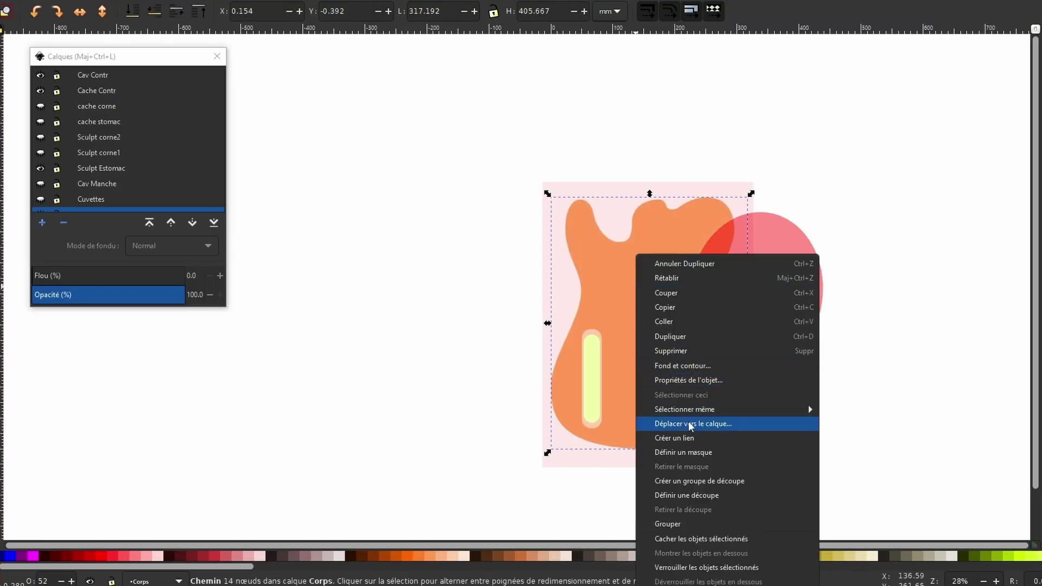
left_click(688, 424)
left_click(526, 343)
left_click(559, 362)
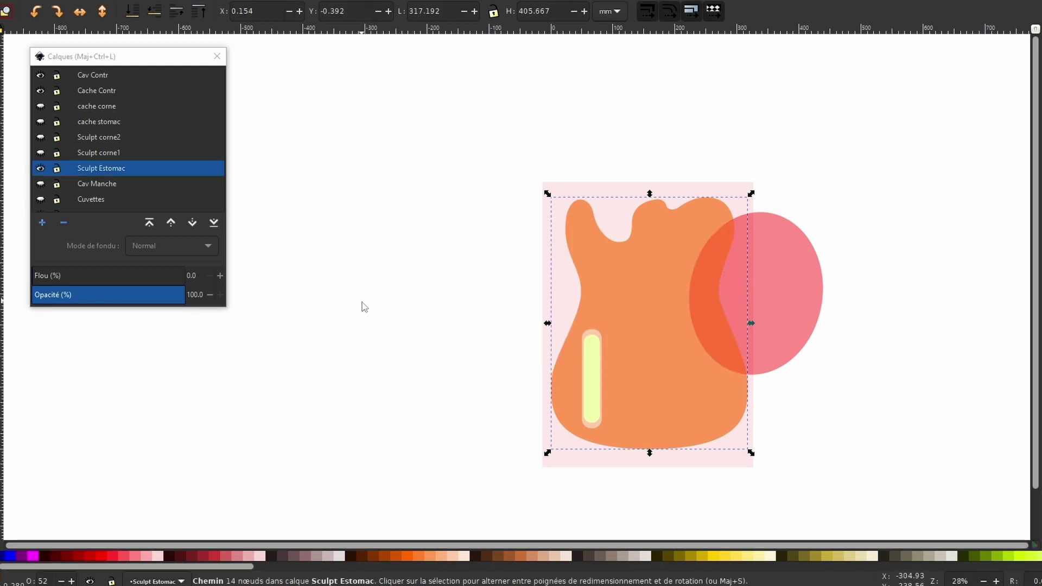
Duplicate the ellipse and body and move the copies to the cache stomac layer.
left_click(805, 311)
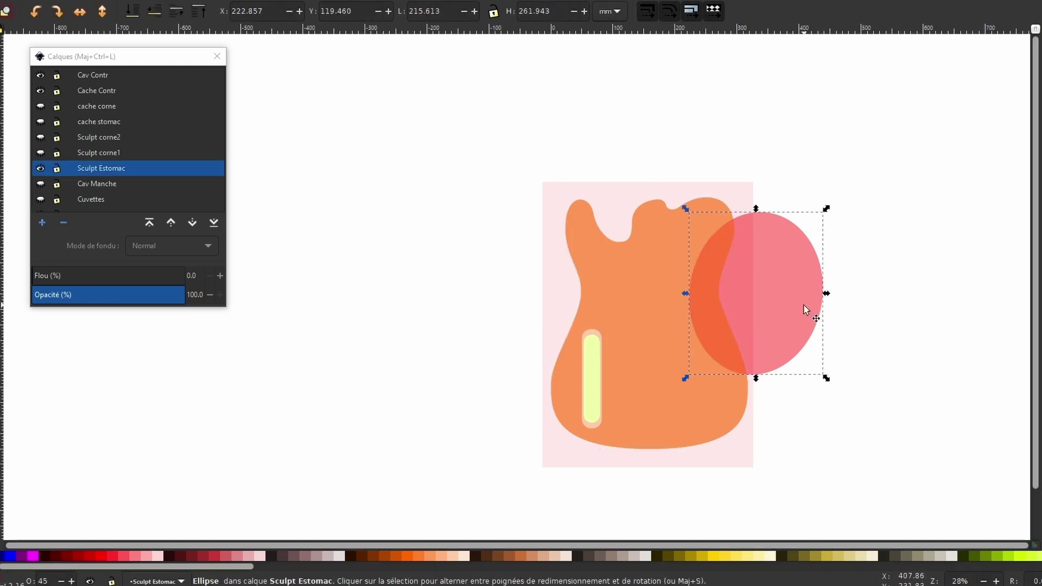
left_click(651, 307, "shift")
right_click(651, 307)
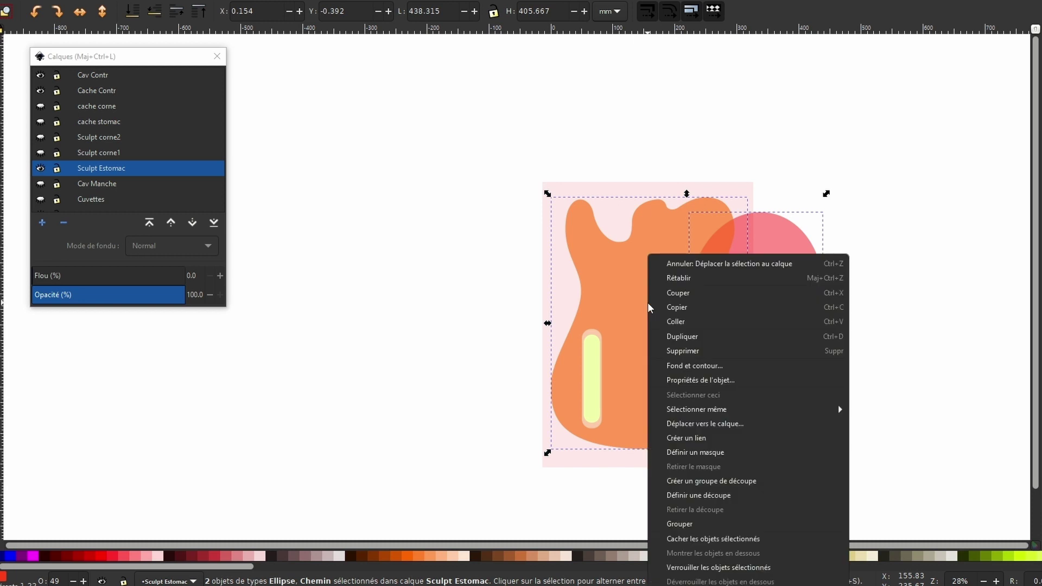
left_click(677, 336)
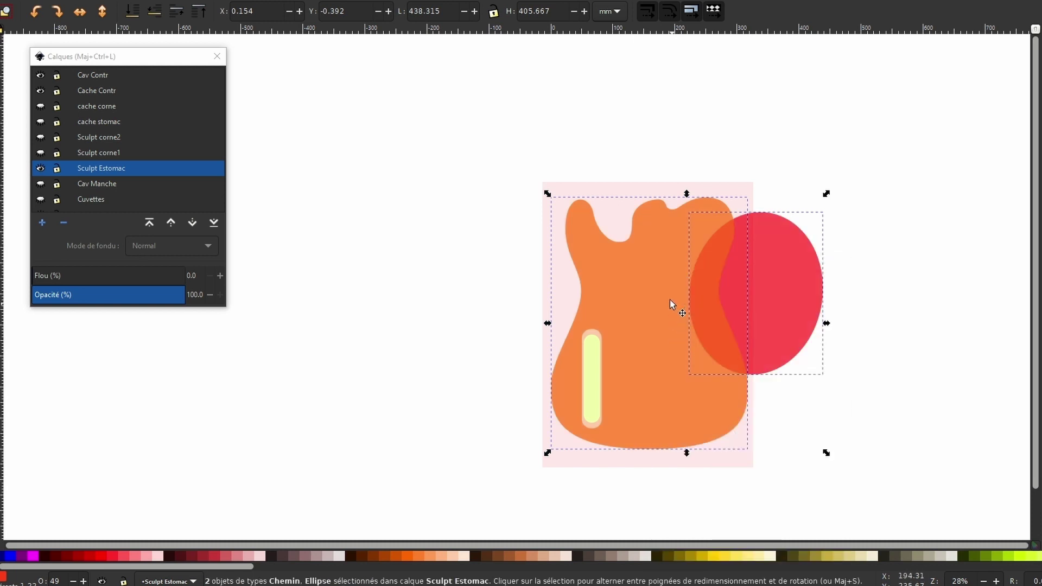
right_click(656, 303)
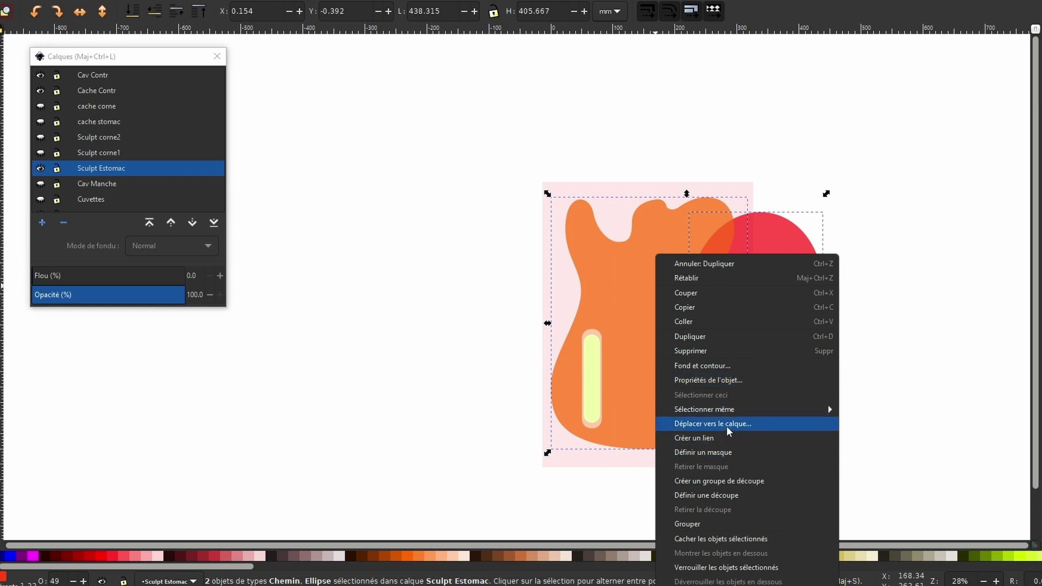
left_click(713, 424)
left_click(540, 297)
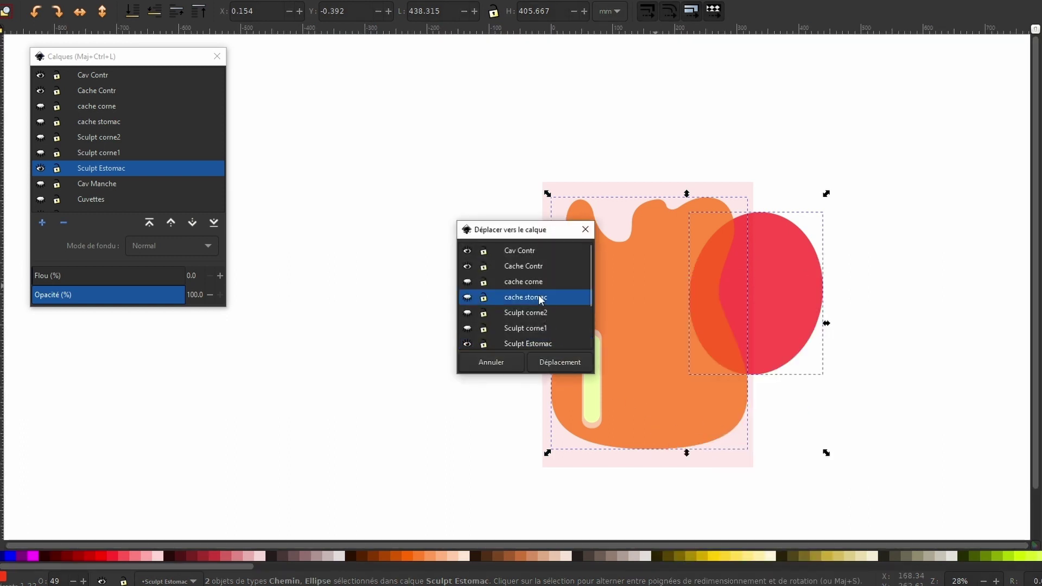
left_click(564, 358)
key("alt+c")
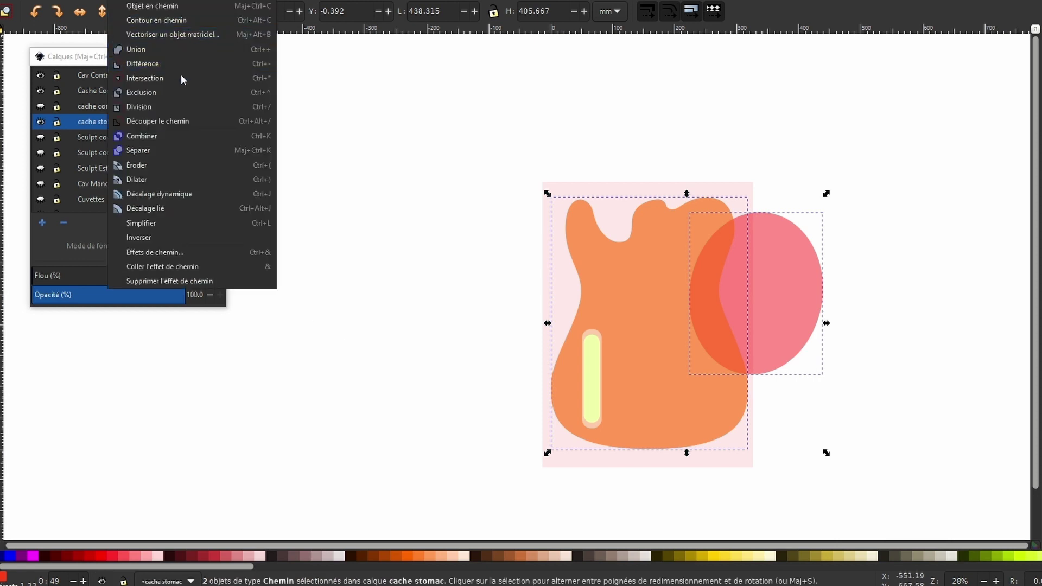
Intersect the copied body and ellipse into a crescent, then outset it twice.
left_click(157, 79)
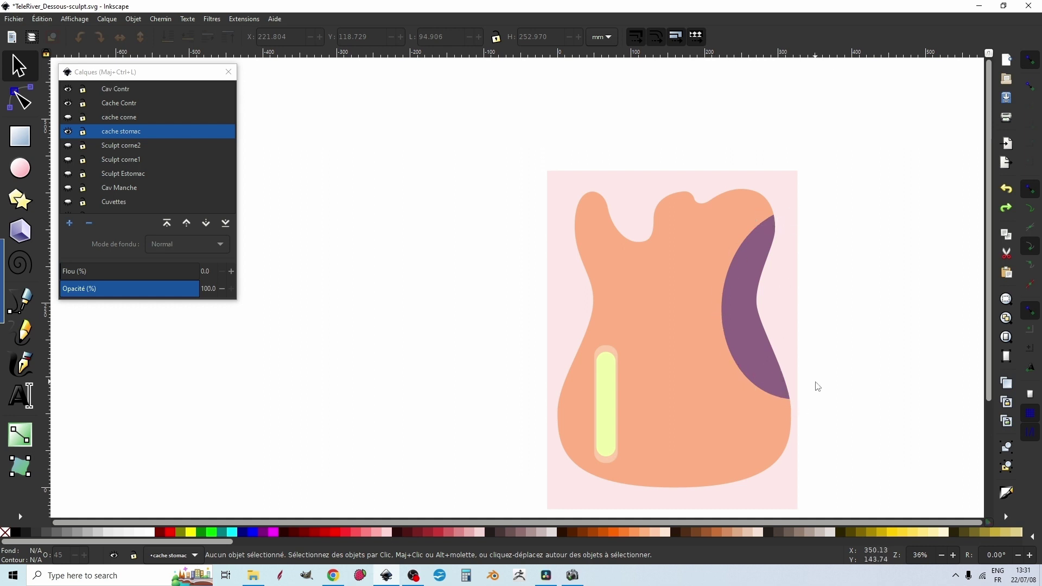
left_click(752, 301)
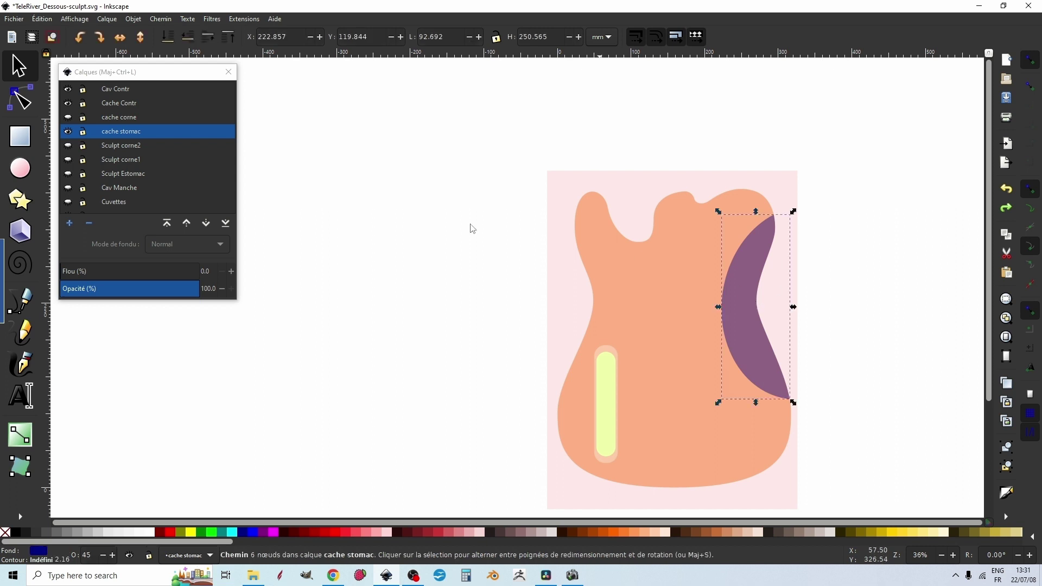
left_click(164, 21)
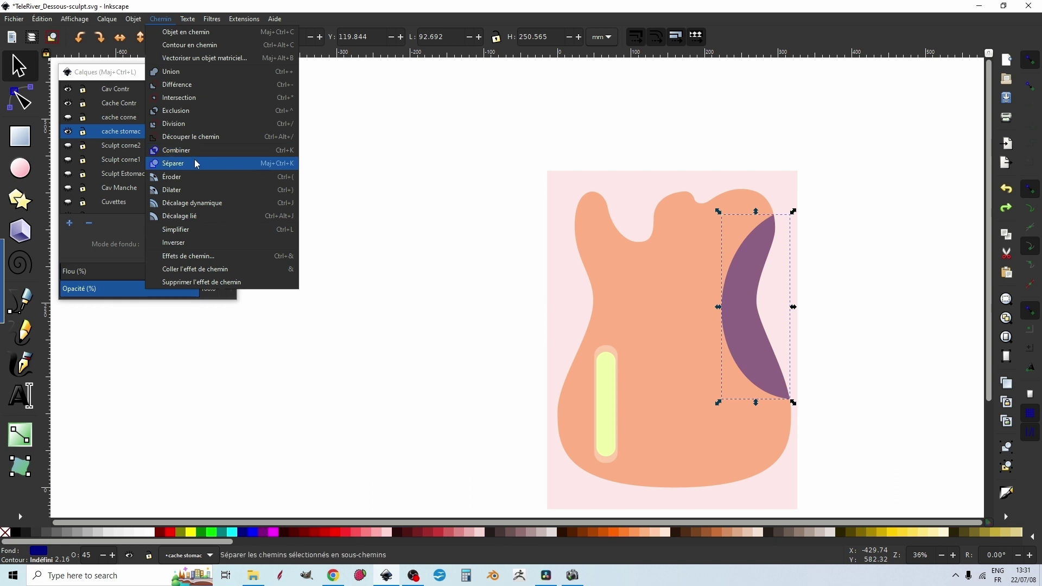
left_click(178, 190)
left_click(160, 21)
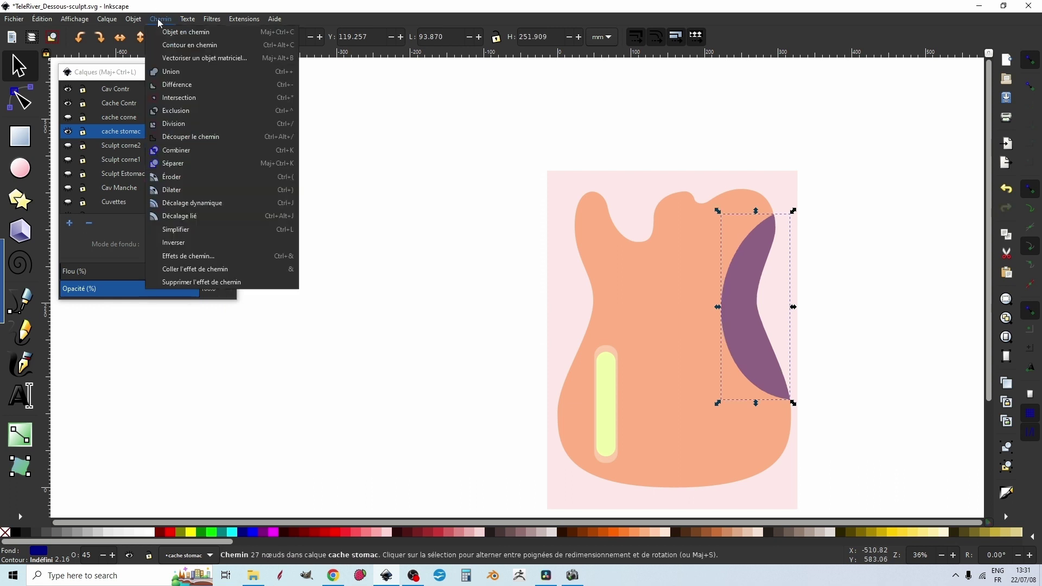
left_click(170, 191)
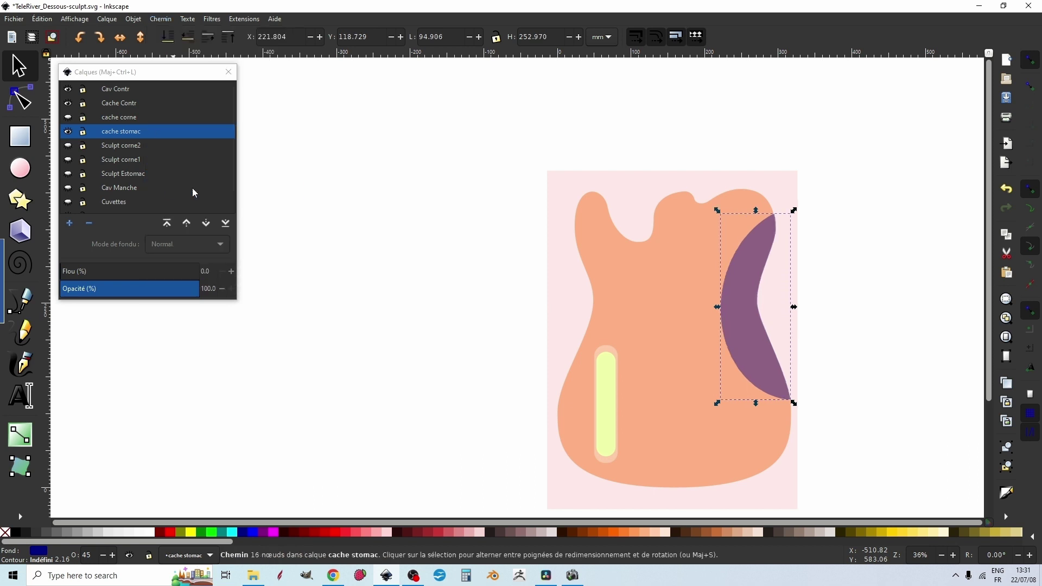
Duplicate the pink rectangle onto Sculpt Estomac and widen it to 484.475 mm.
left_click(458, 233)
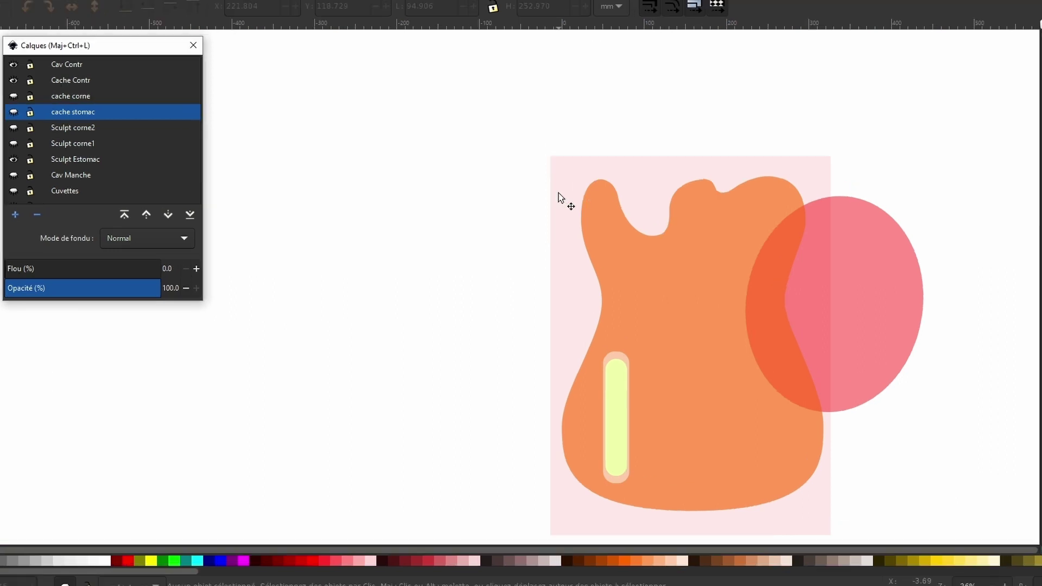
left_click(557, 207)
right_click(557, 207)
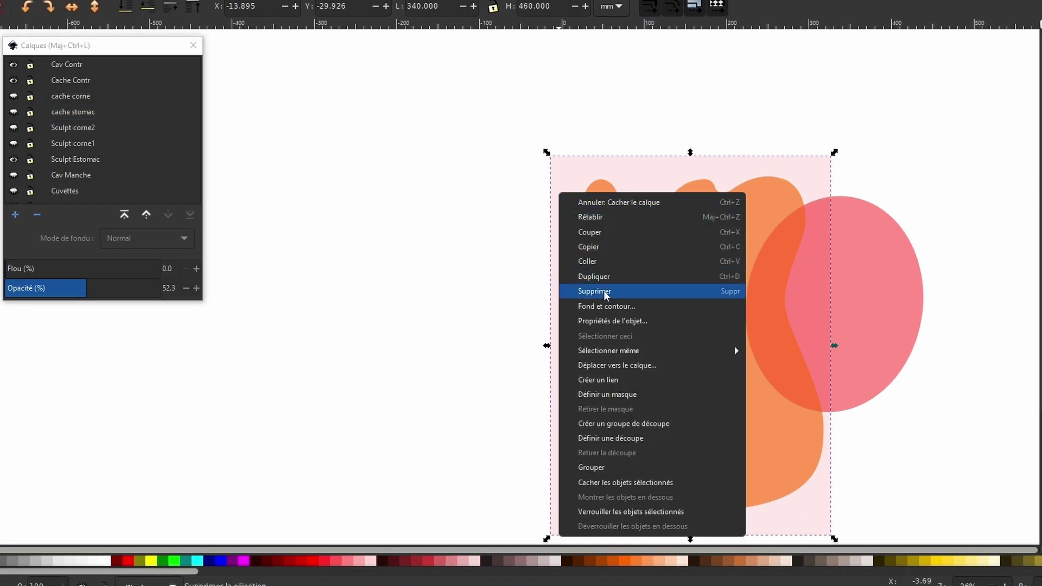
left_click(619, 276)
right_click(566, 272)
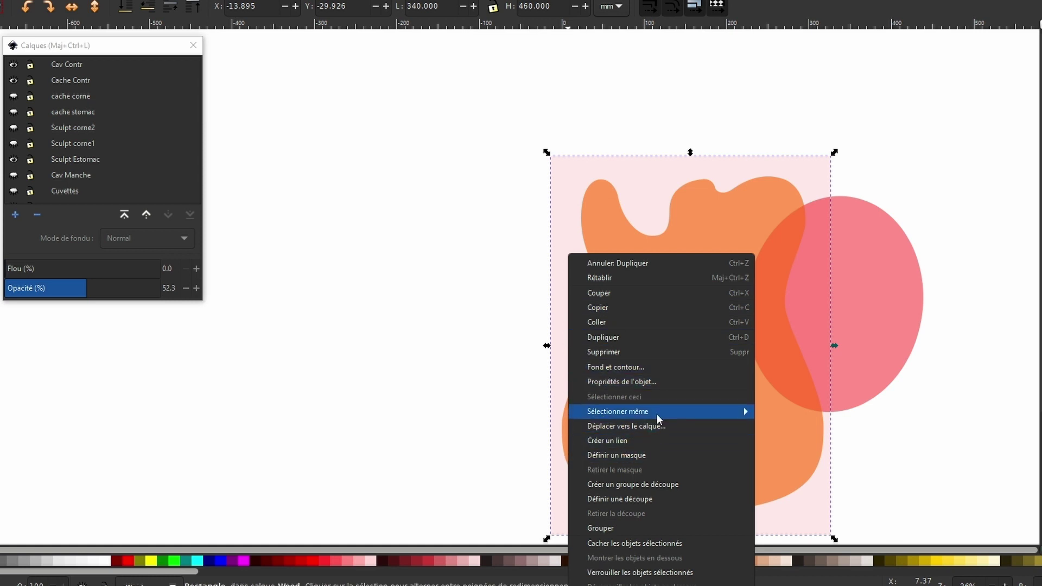
left_click(640, 427)
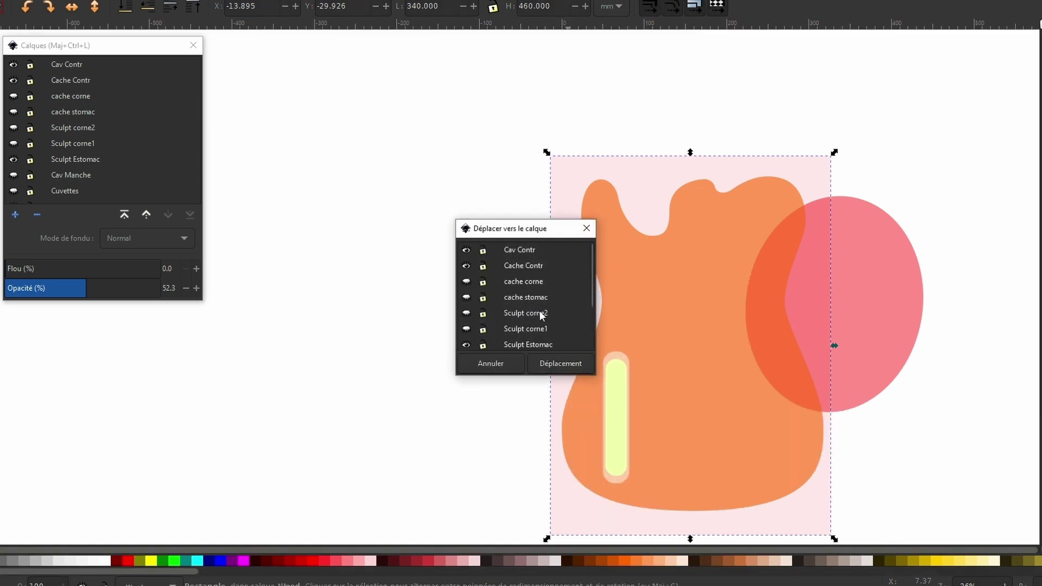
left_click(537, 345)
left_click(562, 365)
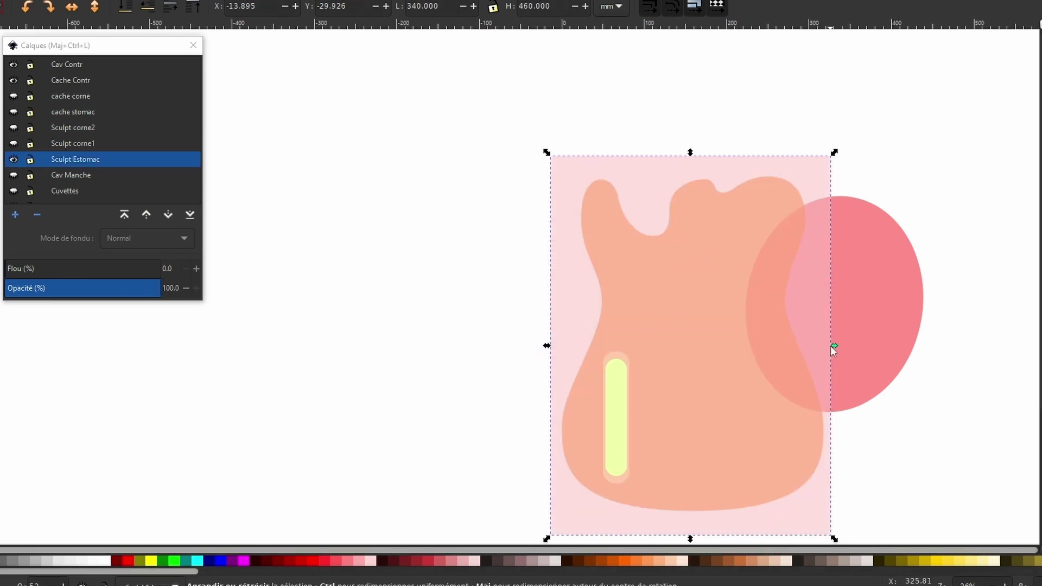
left_click_drag(834, 348, 950, 352)
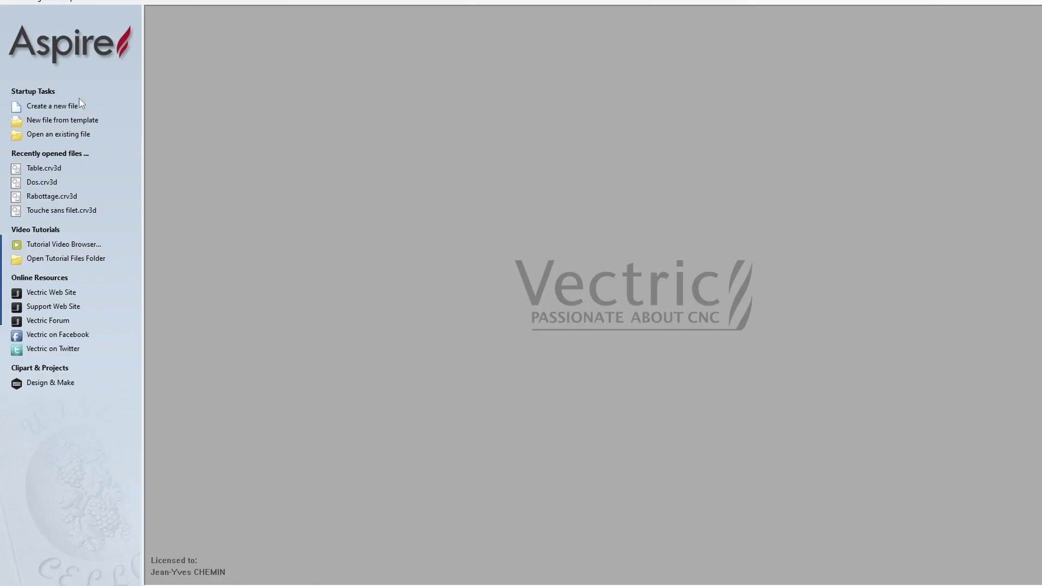
Create a 340 × 460 × 40 mm job and draw a 340 × 460 rectangle.
left_click(56, 106)
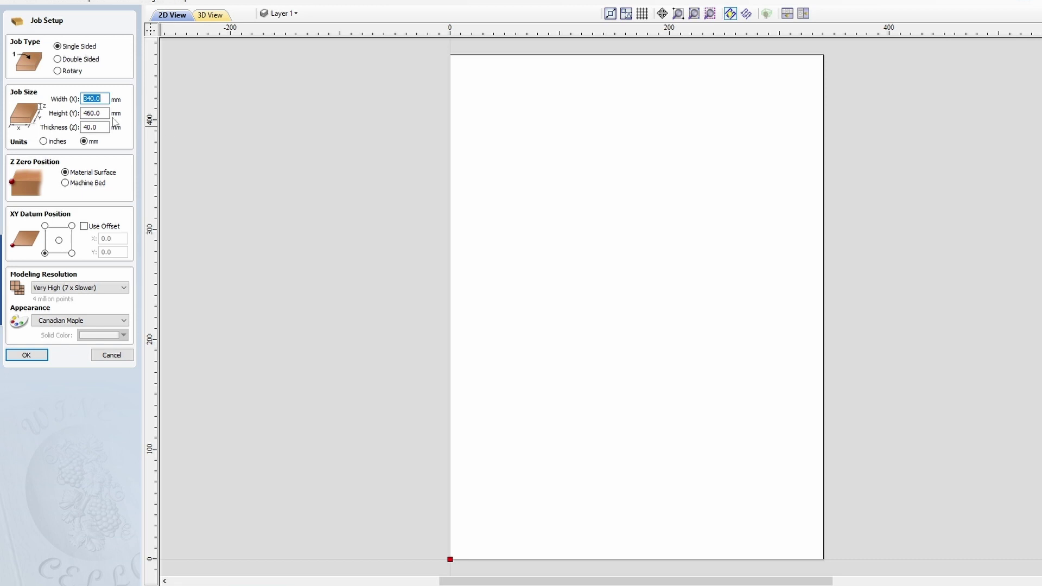
left_click(26, 355)
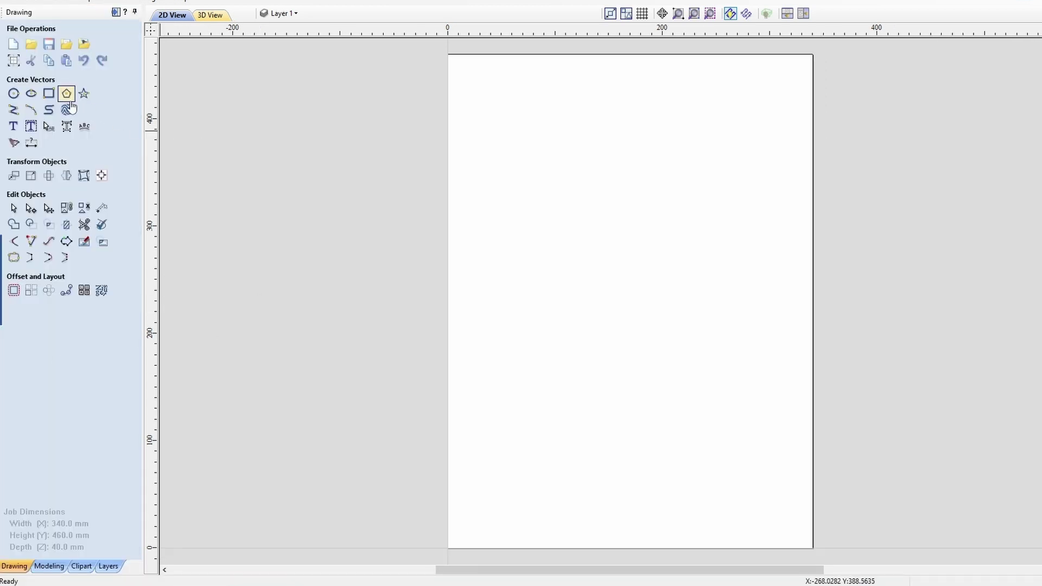
left_click(49, 93)
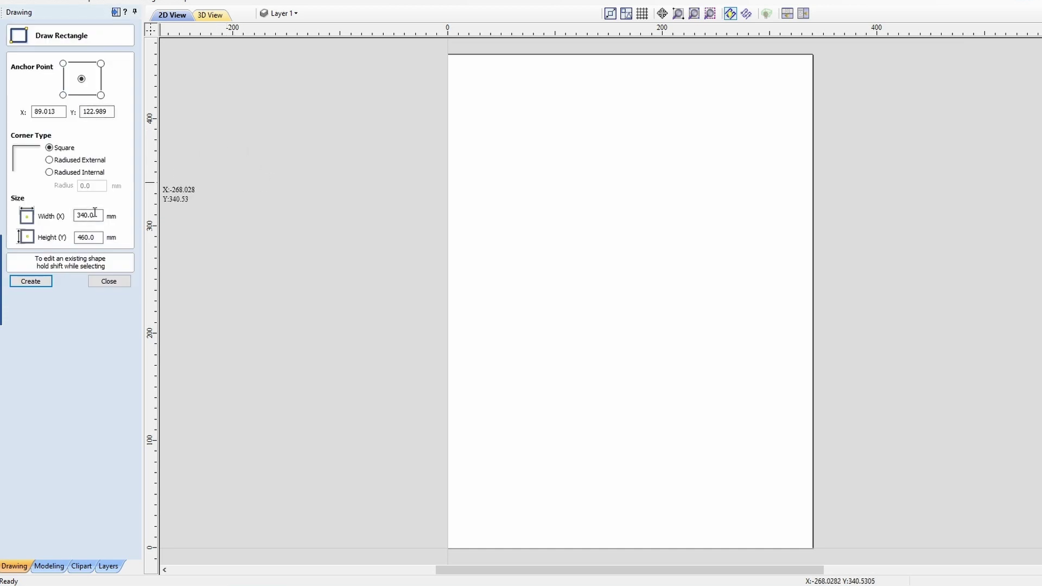
left_click(95, 238)
left_click(38, 281)
left_click(109, 281)
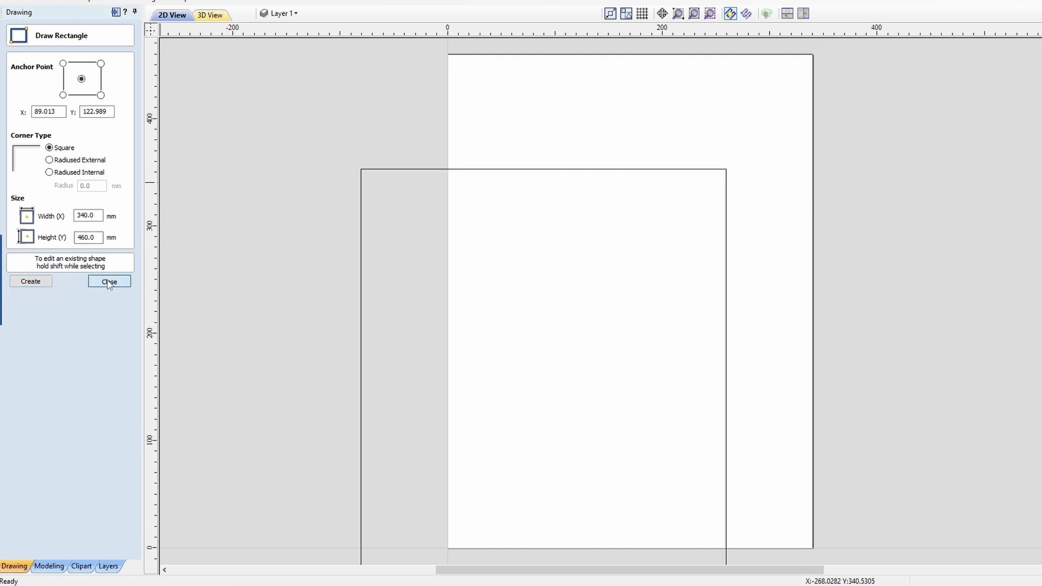
Centre the rectangle on the material.
left_click(360, 268)
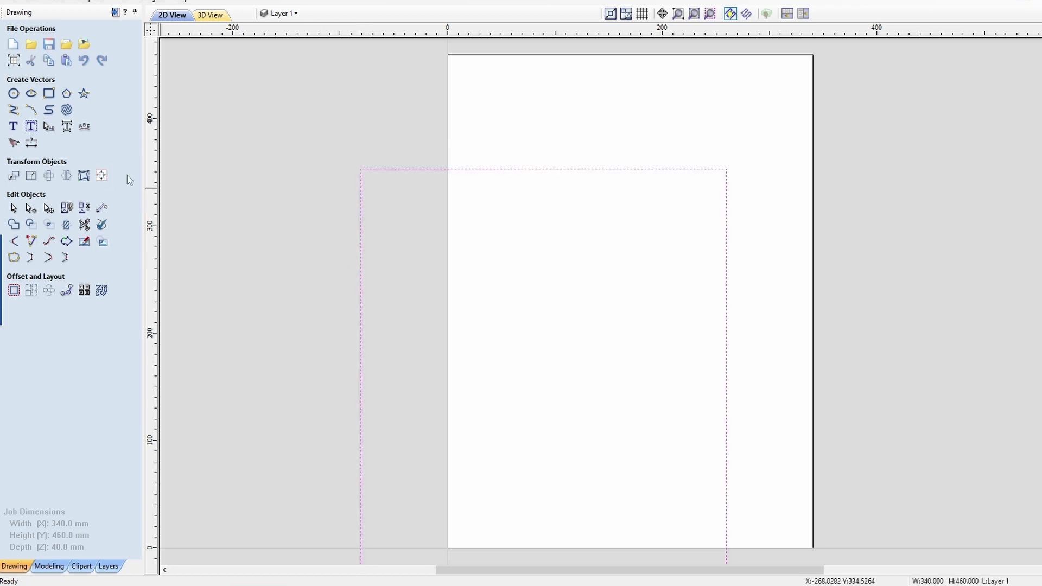
left_click(102, 176)
left_click(70, 75)
left_click(109, 375)
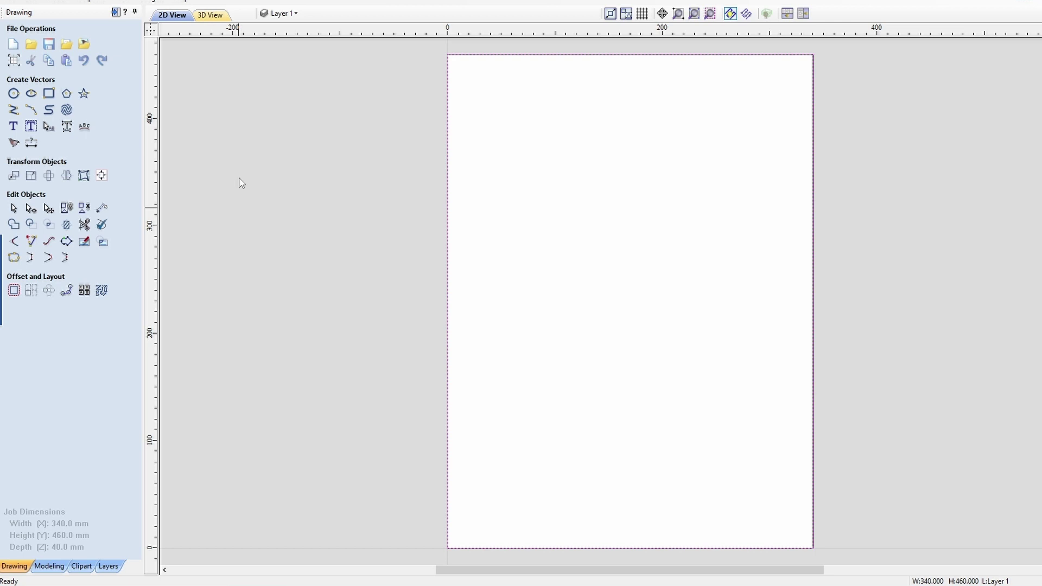
left_click(74, 47)
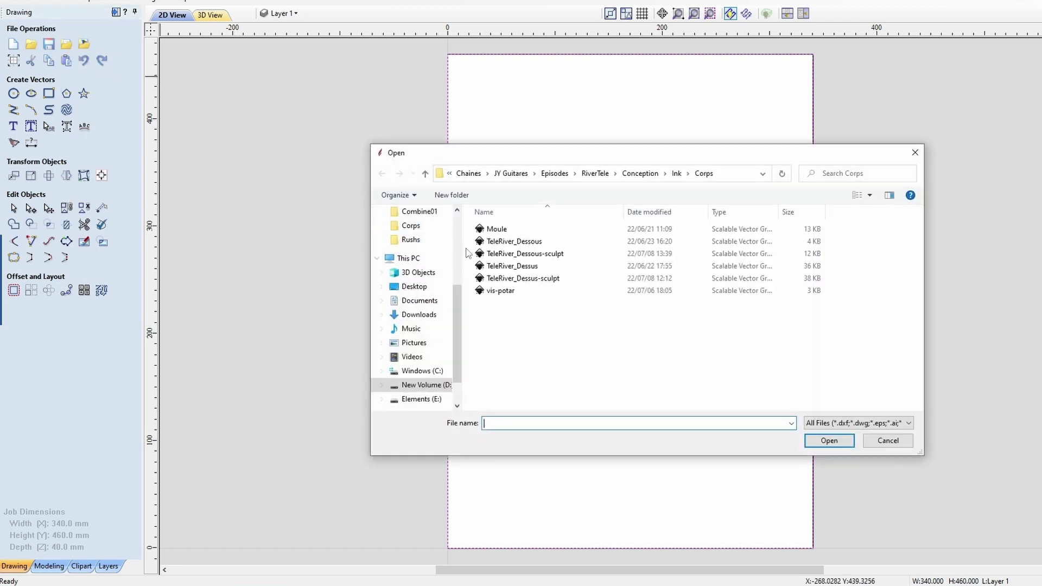
Import TeleRiver_Dessous-sculpt, group its vectors and select them all.
double_click(562, 259)
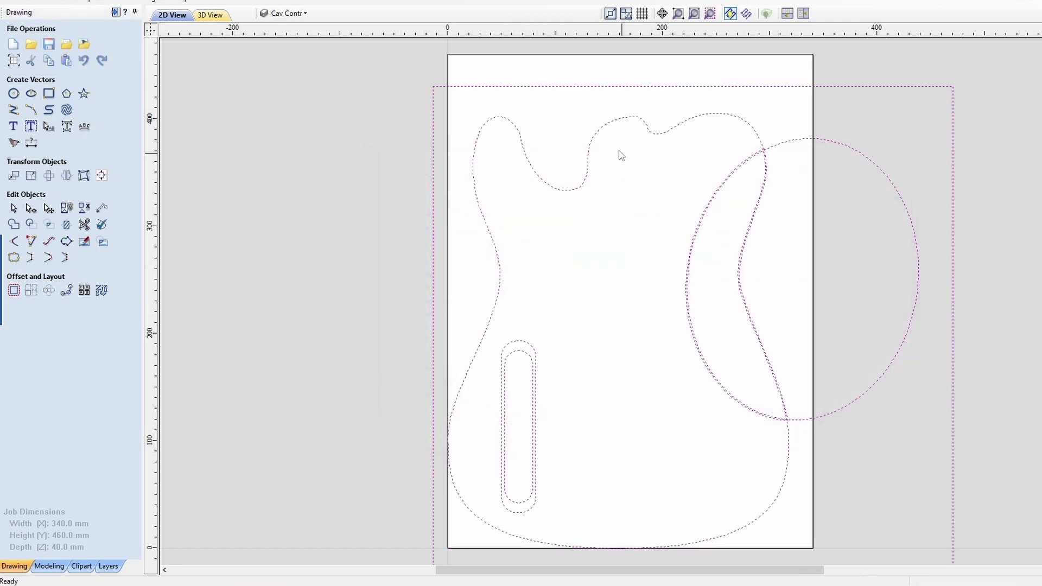
right_click(532, 178)
left_click(576, 301)
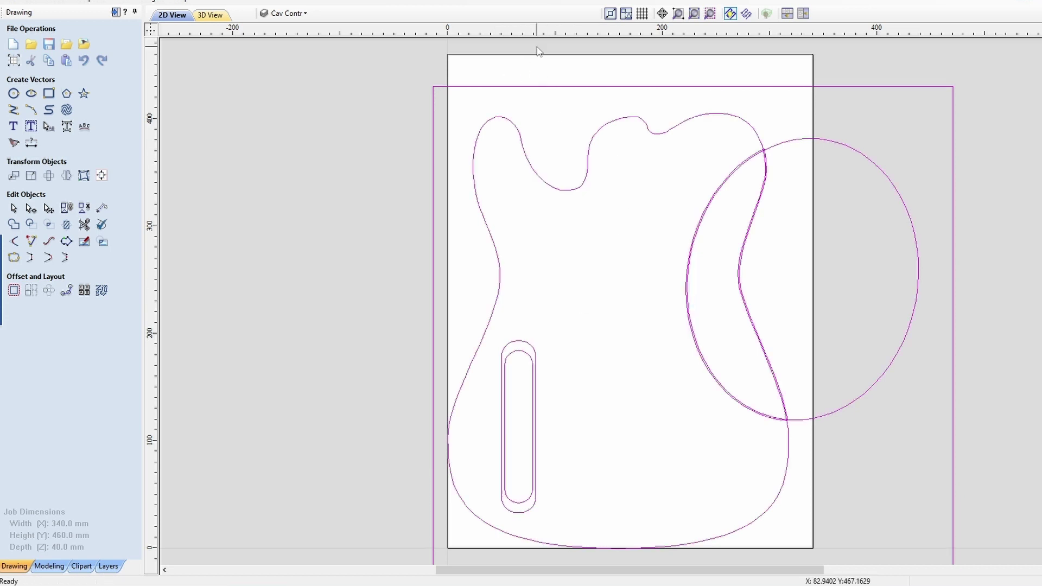
key("ctrl+a")
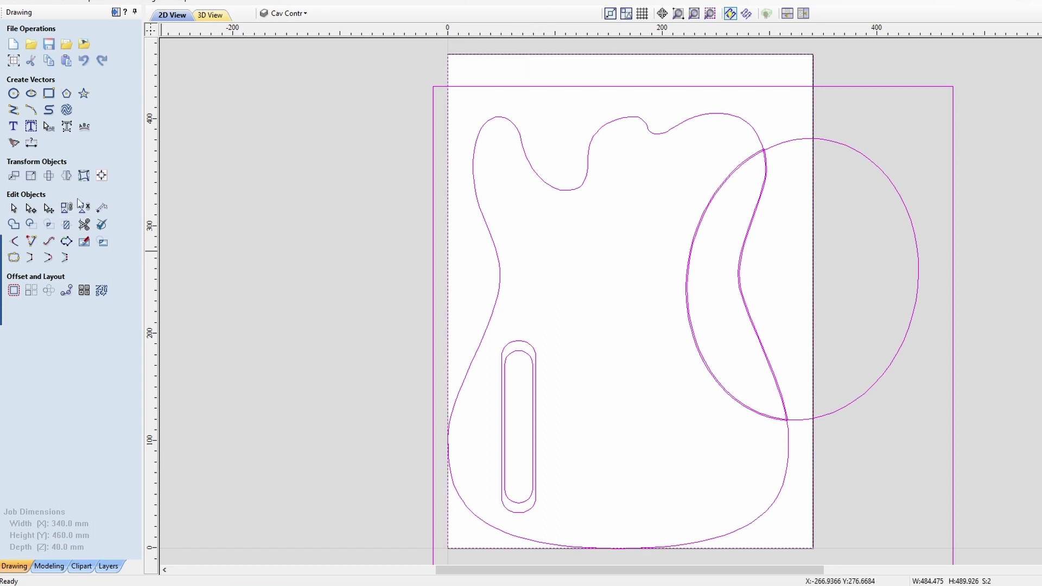
Align the imported outlines to the stock's left and top edges, then ungroup them.
left_click(101, 175)
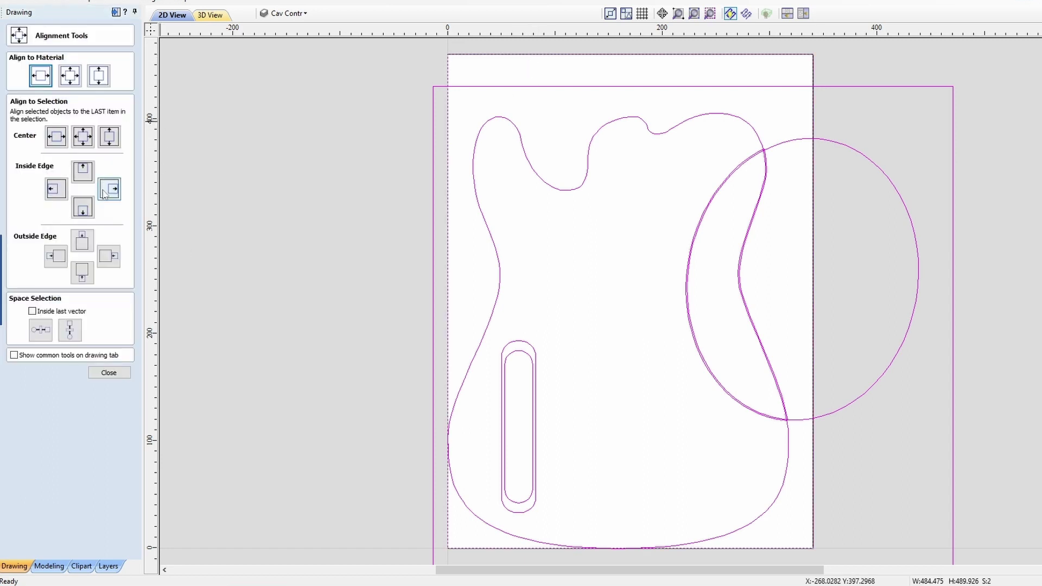
left_click(60, 189)
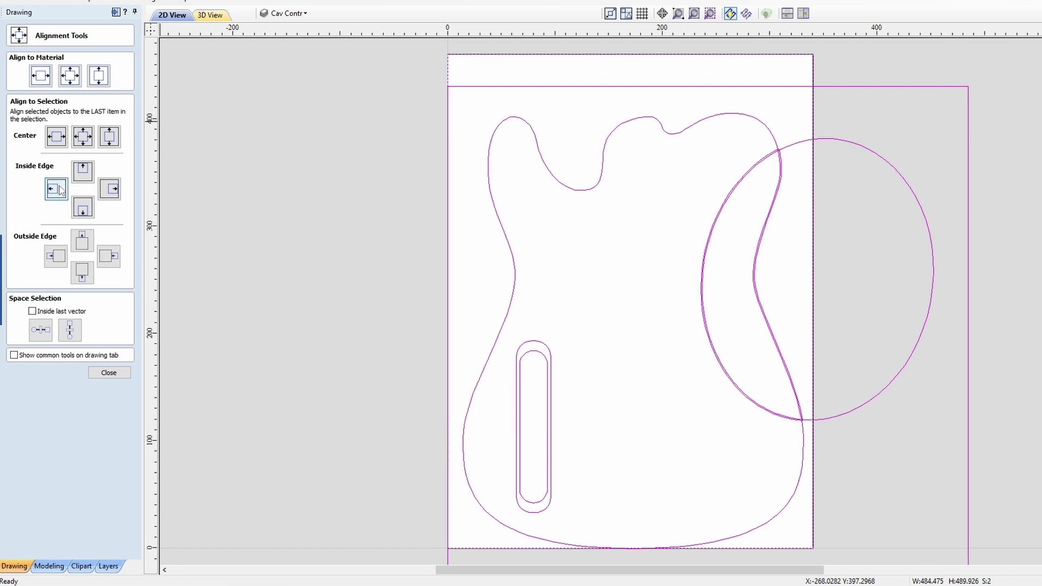
left_click(87, 174)
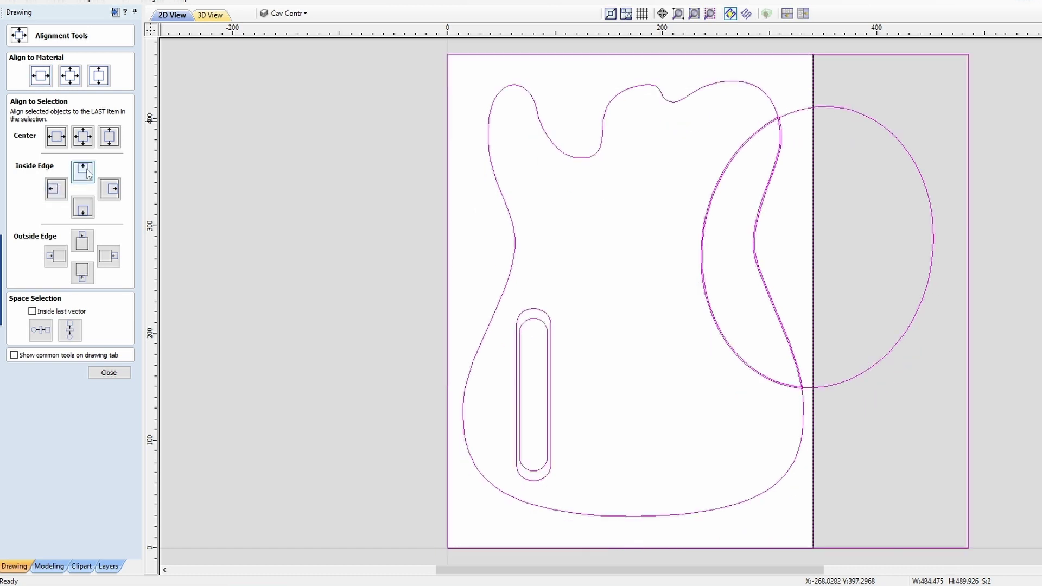
right_click(510, 276)
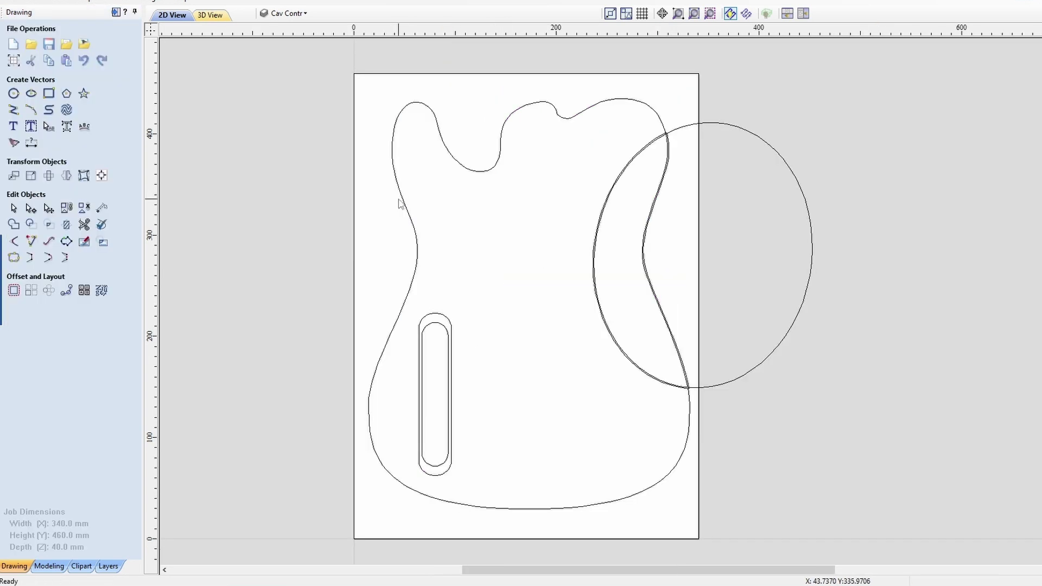
left_click(404, 205)
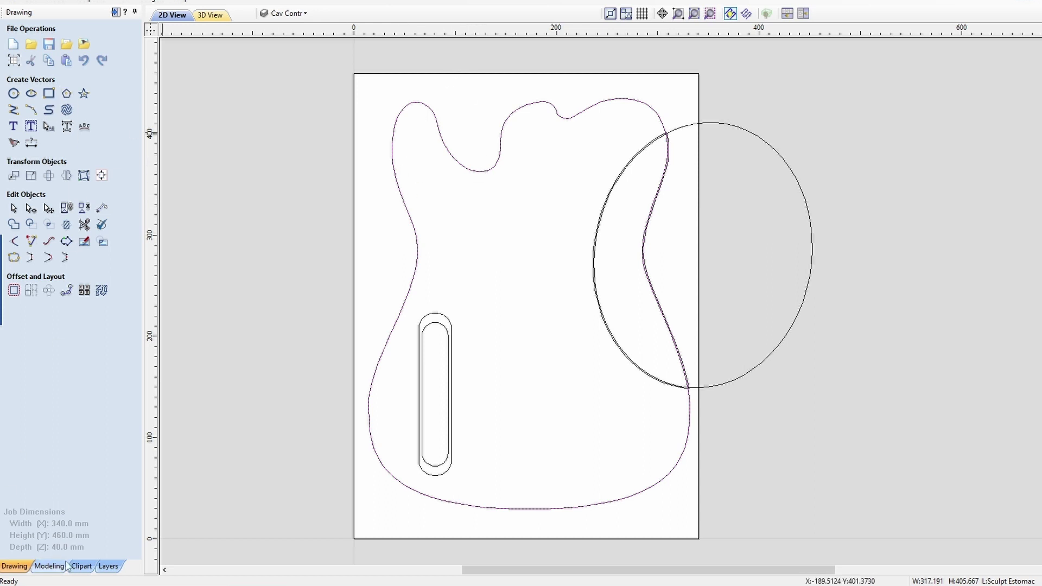
Create a flat-profile shape with base height 40 named Corps from the body outline.
left_click(47, 567)
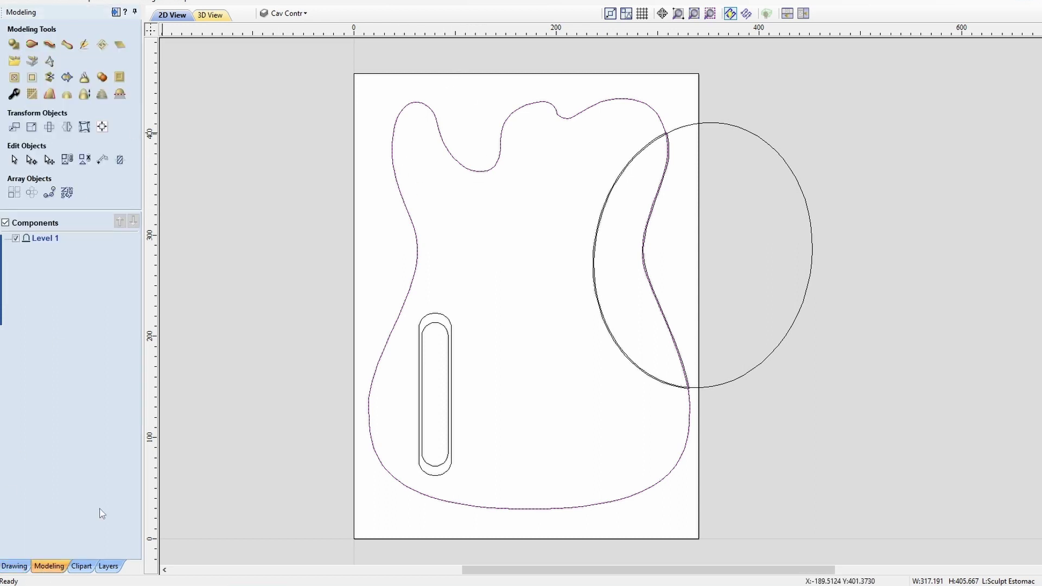
left_click(14, 44)
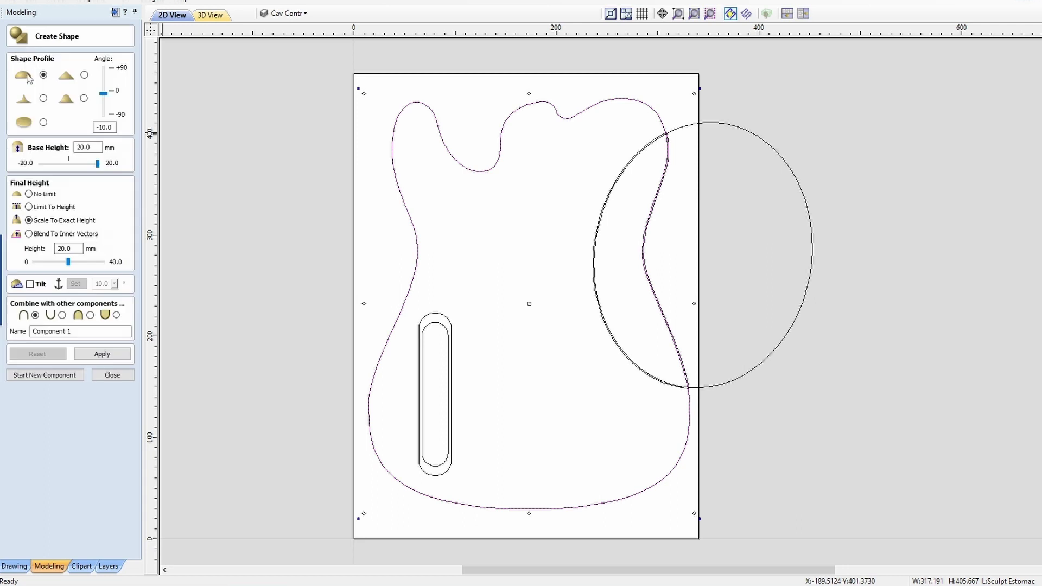
left_click(43, 123)
left_click_drag(97, 147, 36, 144)
type("40")
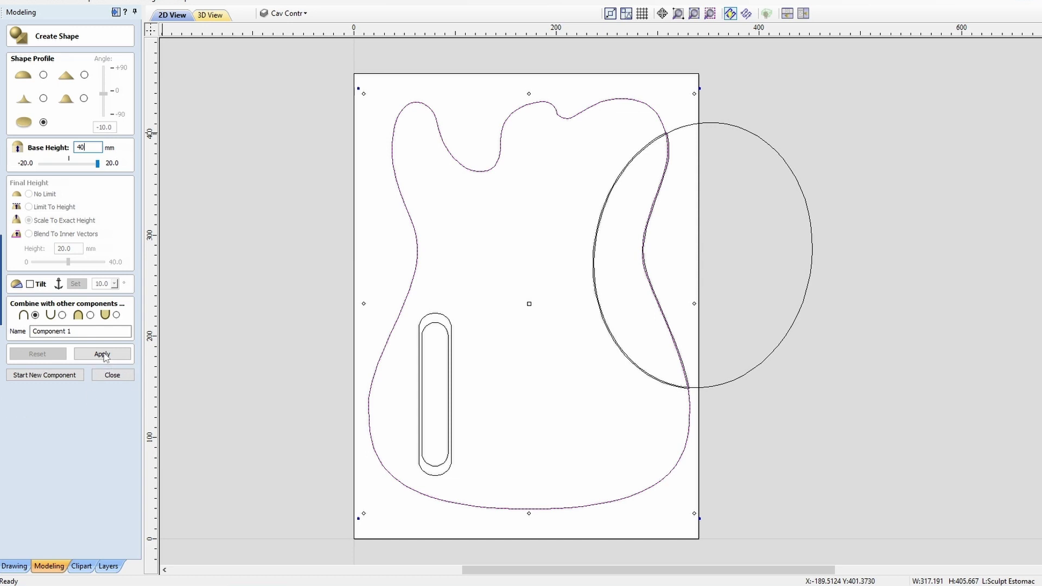
left_click_drag(75, 331, 25, 330)
type("Corps")
left_click(105, 352)
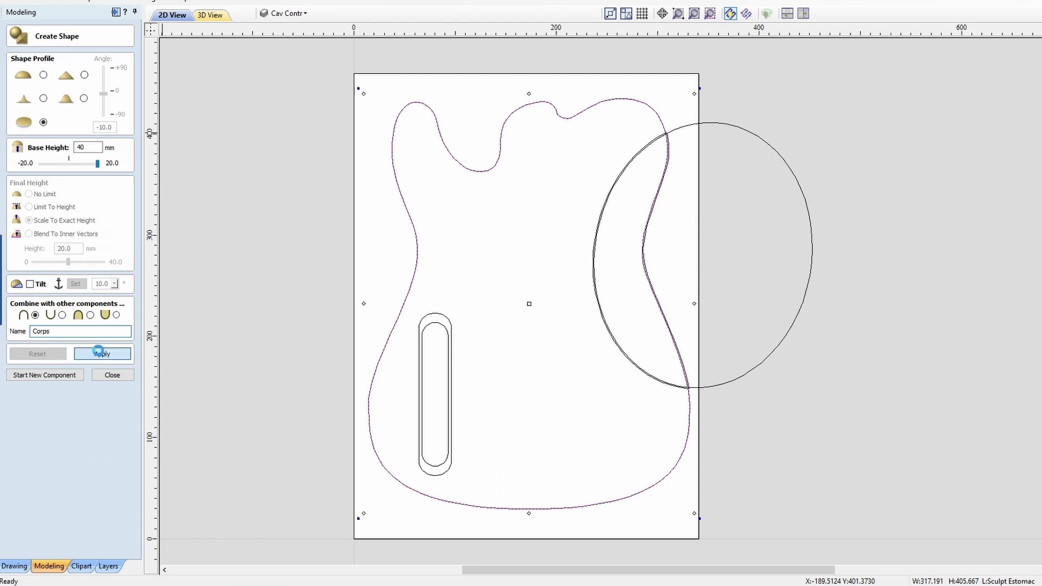
Preview the 40 mm Corps body in 3D, then return to the 2D layout.
left_click(217, 21)
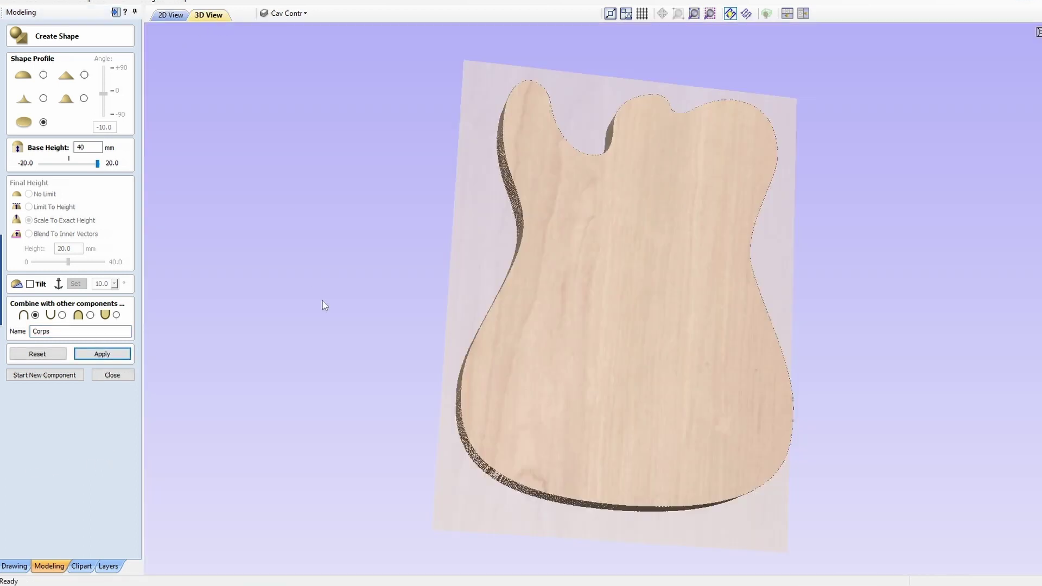
mouse_move(868, 350)
left_mouse_down()
mouse_move(1017, 220)
mouse_move(922, 303)
left_mouse_up()
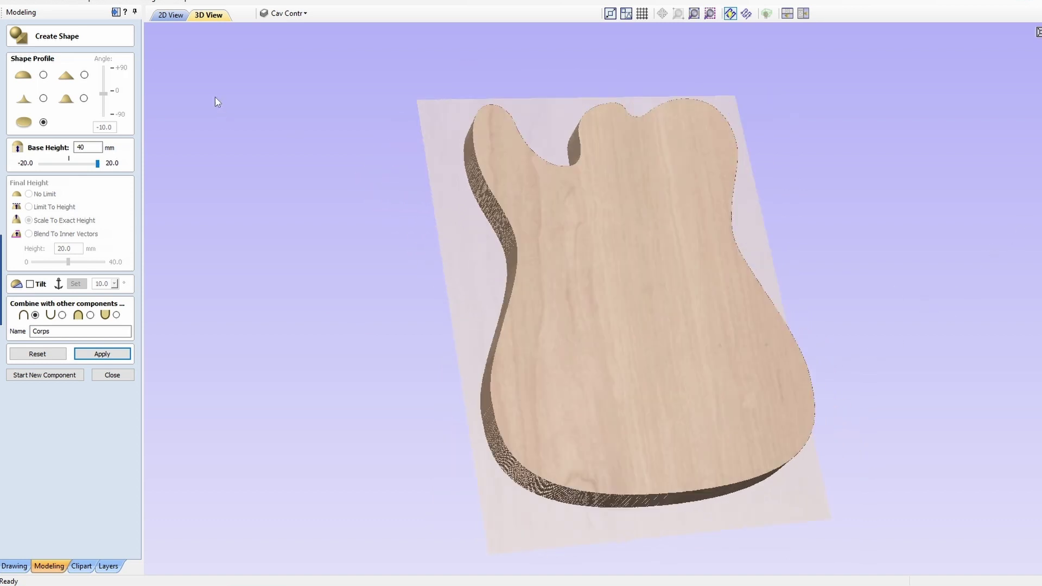
left_click(171, 15)
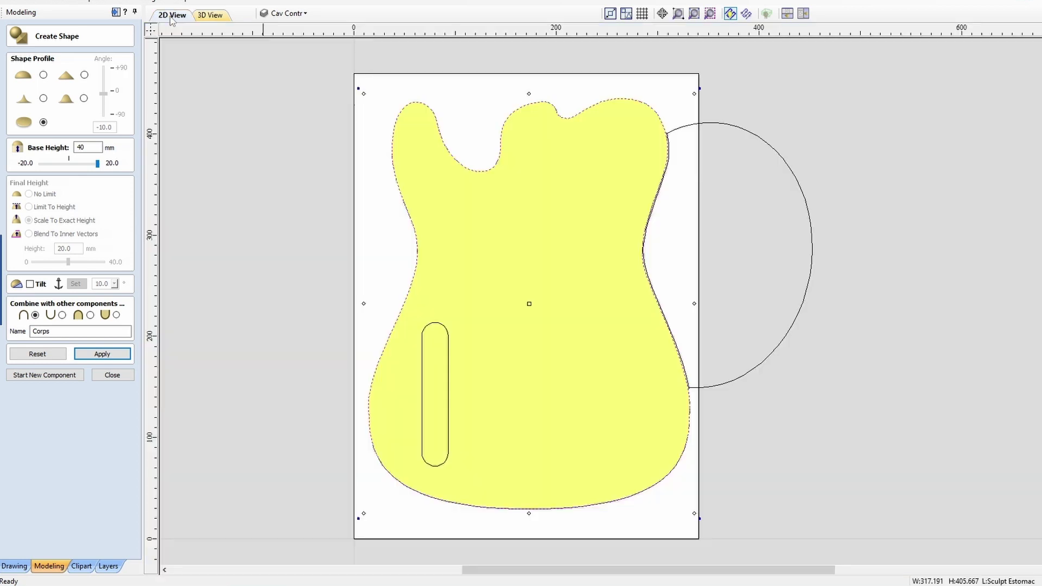
left_click(112, 376)
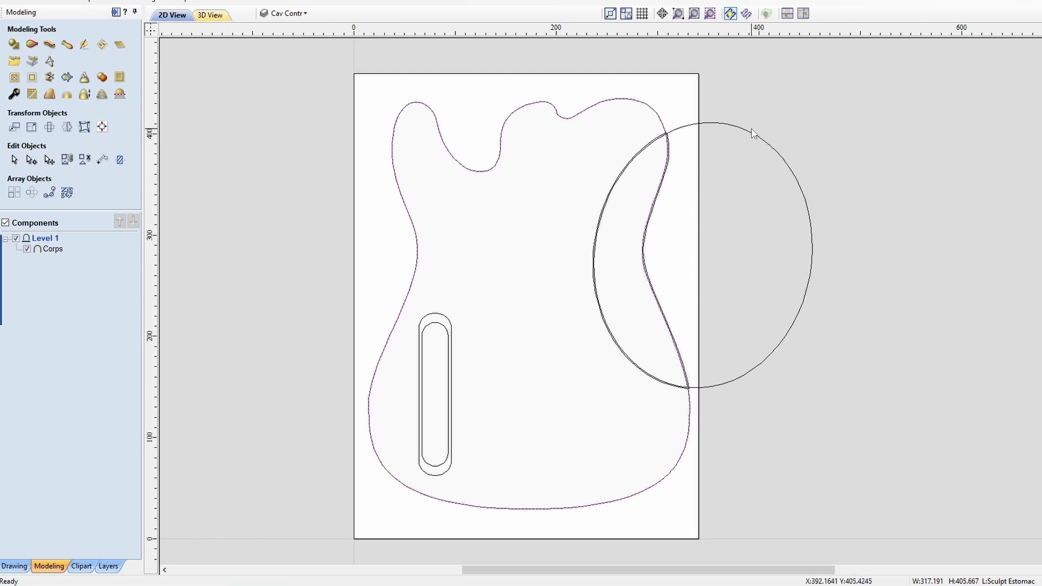
Select the large circle over the body's right edge to build a shape from it.
left_click(751, 136)
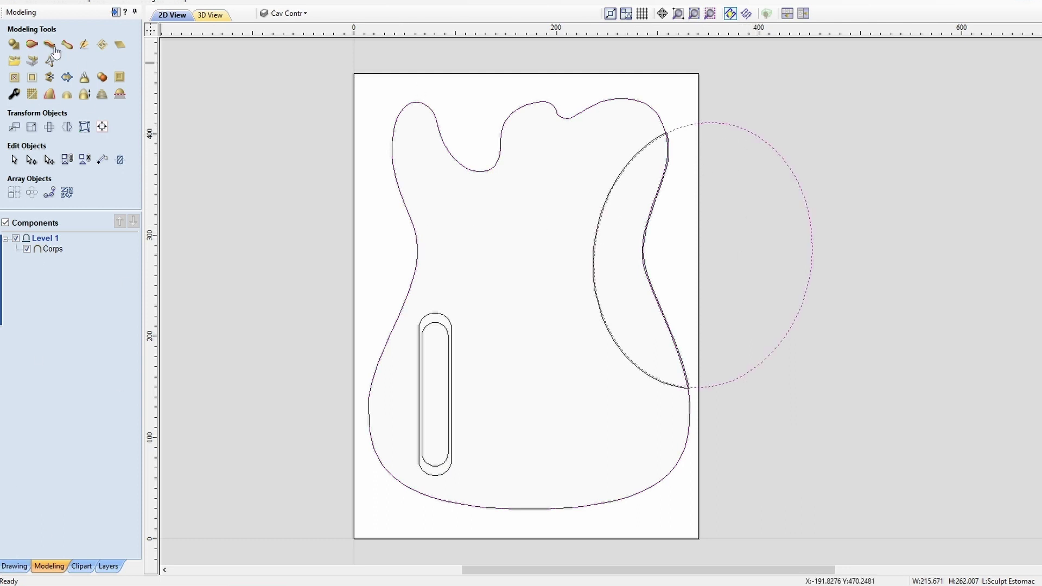
left_click(14, 46)
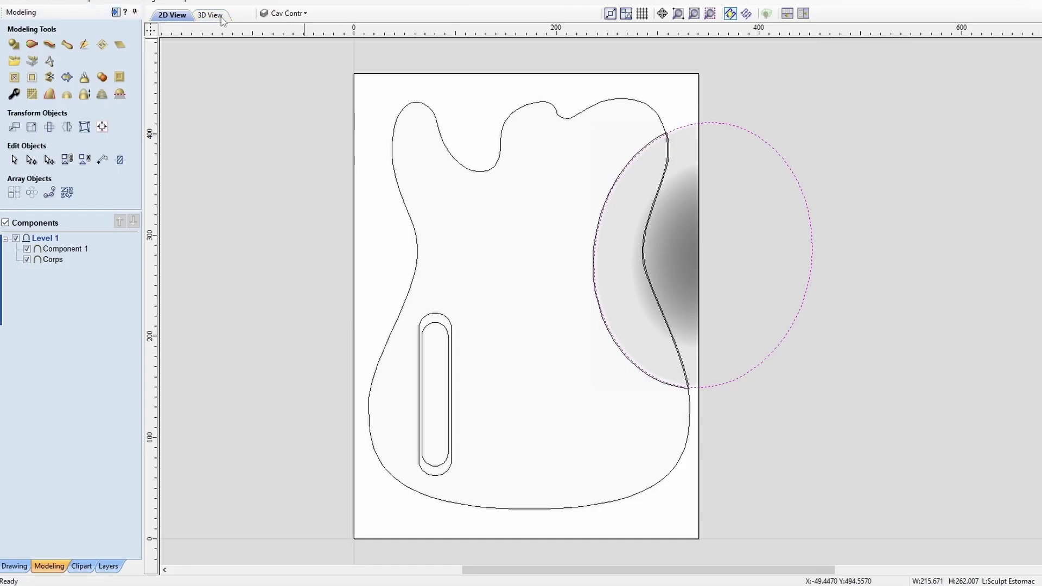
In the 3D view, set Component 1's combine mode to Low so it dishes into the body.
left_click(210, 15)
mouse_move(981, 267)
left_mouse_down()
mouse_move(834, 242)
mouse_move(886, 226)
mouse_move(951, 226)
left_mouse_up()
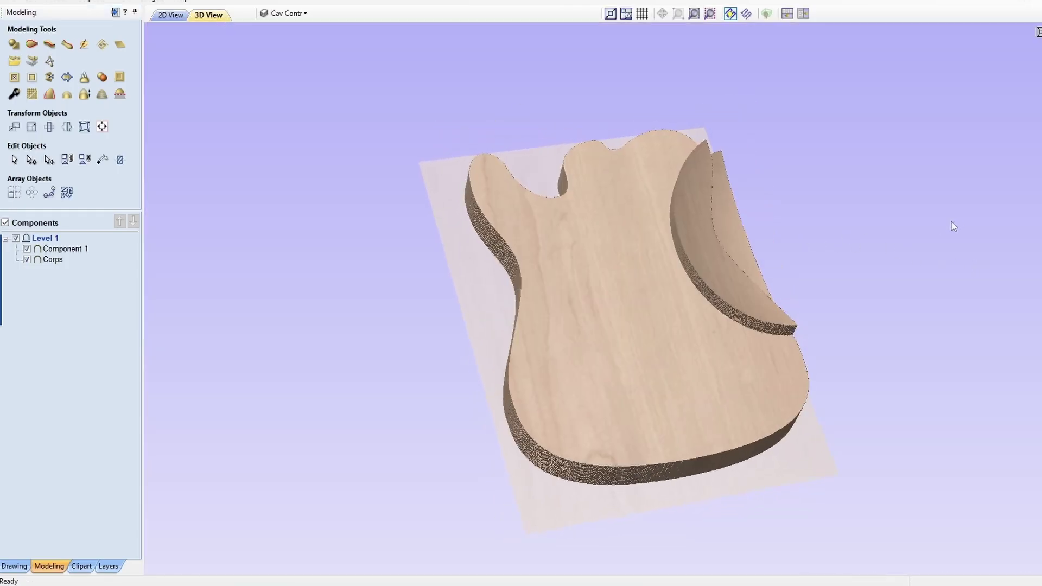
left_click(81, 249)
right_click(81, 250)
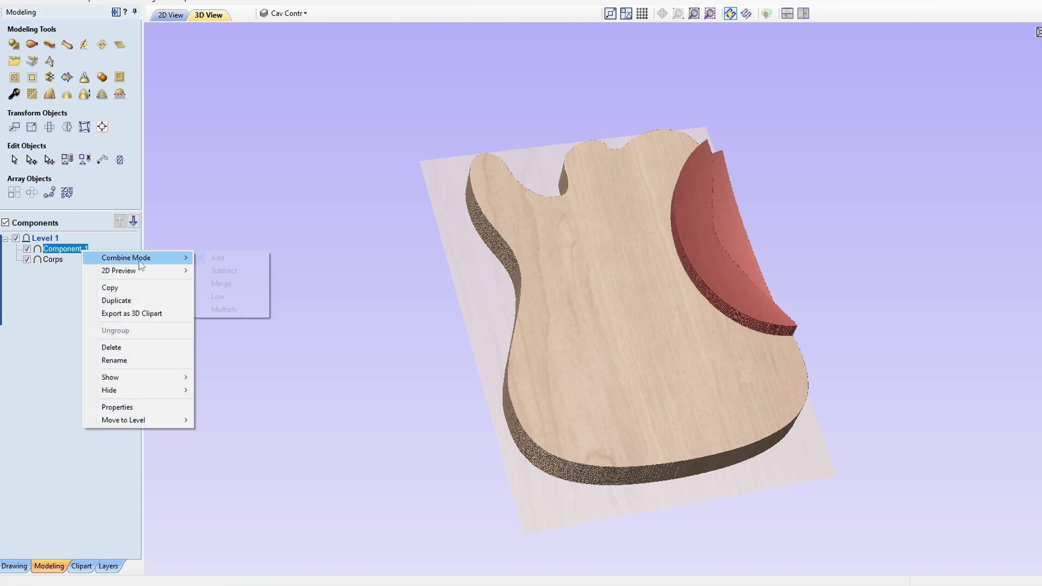
left_click(221, 297)
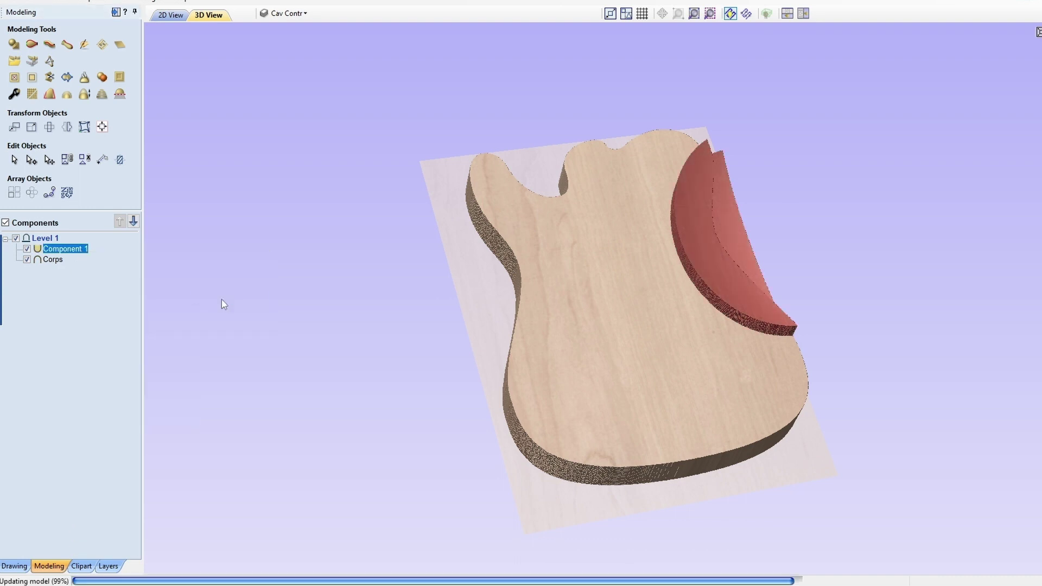
Raise Component 1's base height to 20 mm in its properties, then check it edge-on.
right_click(81, 250)
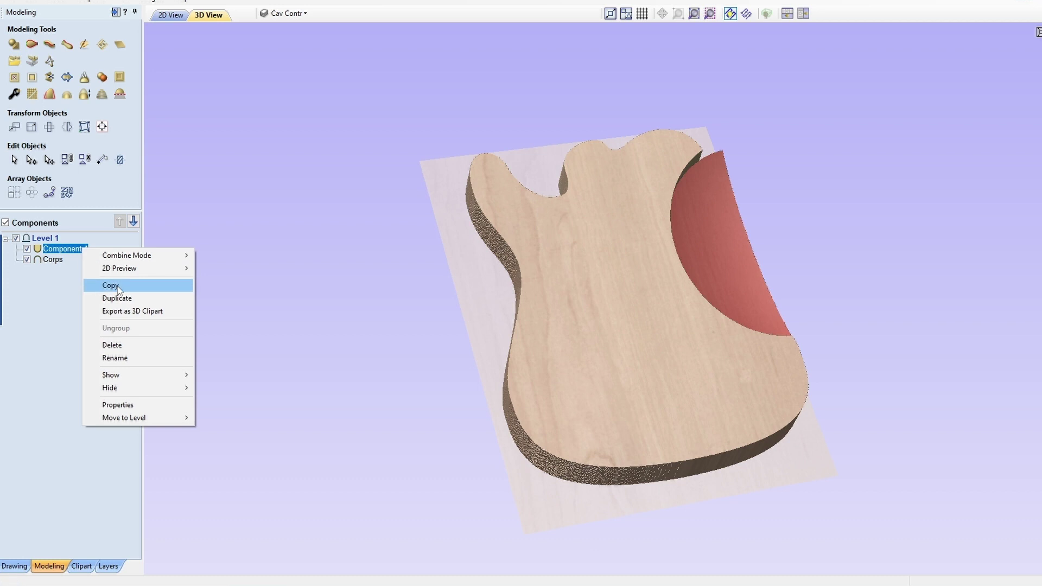
left_click(132, 406)
double_click(75, 145)
type("20")
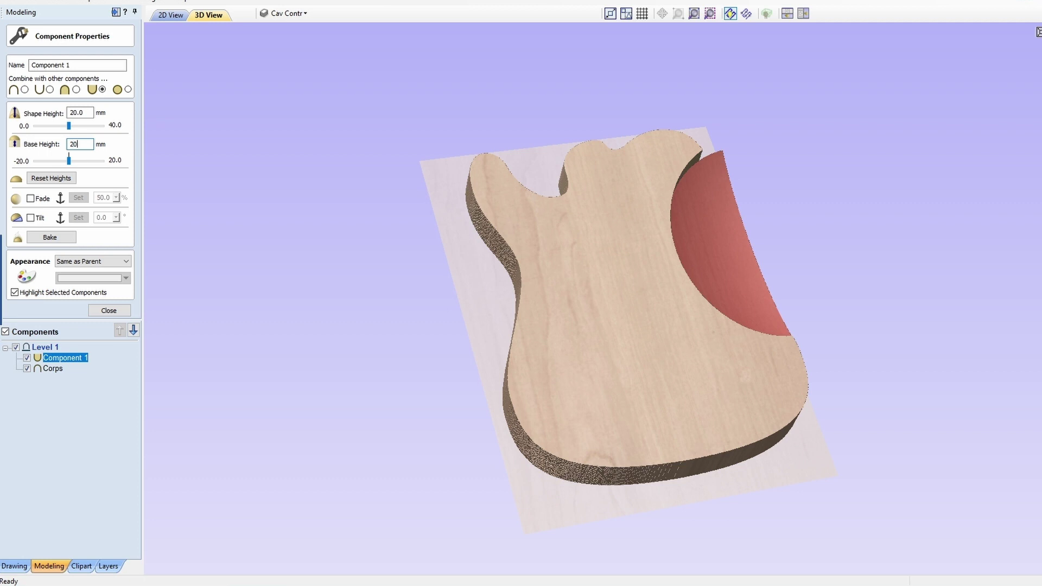
left_click(109, 311)
mouse_move(937, 228)
left_mouse_down()
mouse_move(407, 315)
mouse_move(665, 237)
mouse_move(726, 237)
mouse_move(774, 210)
mouse_move(718, 197)
mouse_move(882, 208)
mouse_move(773, 287)
left_mouse_up()
key("F2")
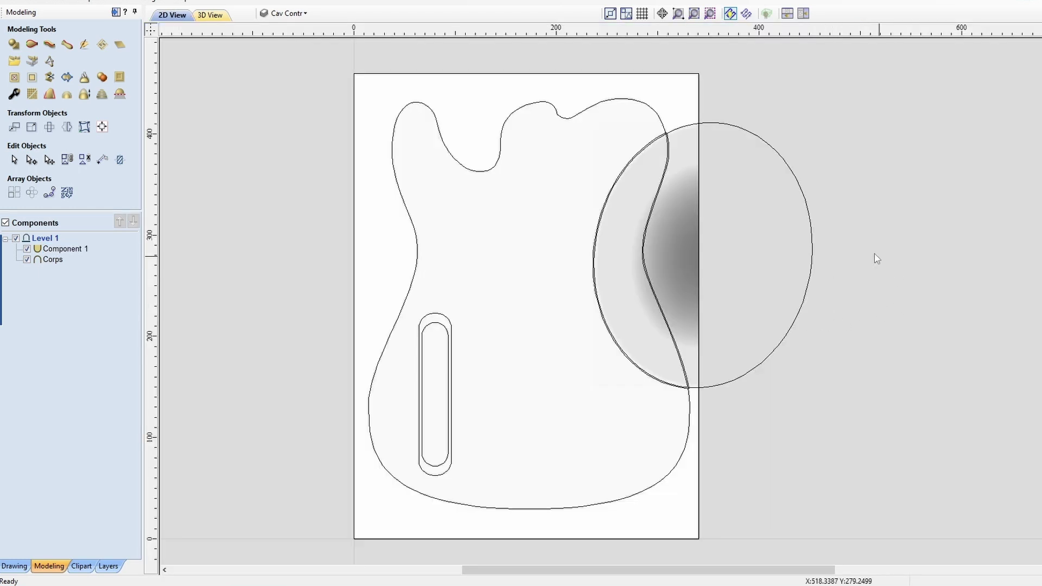
Clear Component 1 outside the lens-shaped vector inside the guitar body.
left_click(692, 240)
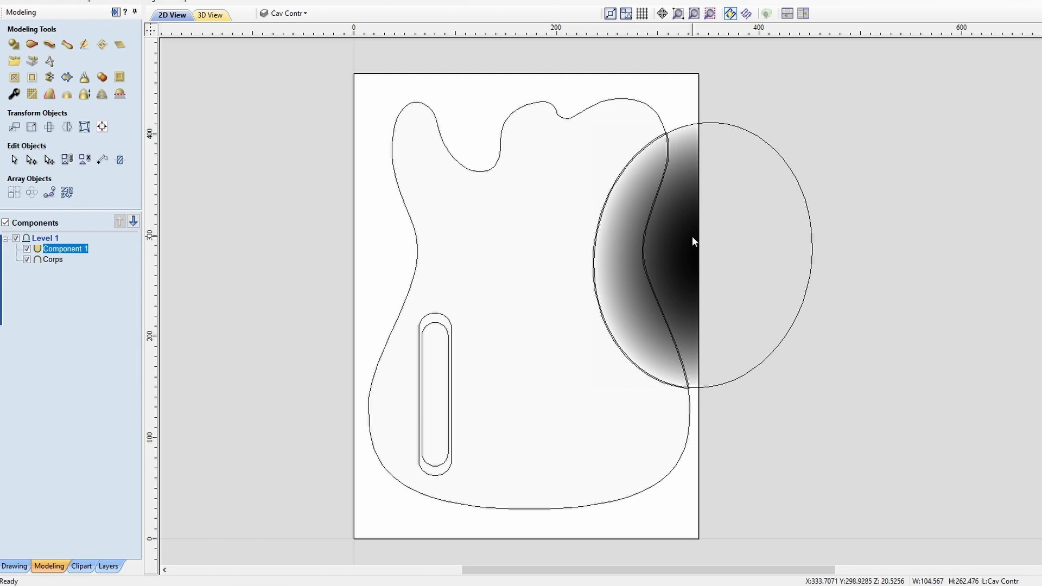
left_click(643, 239)
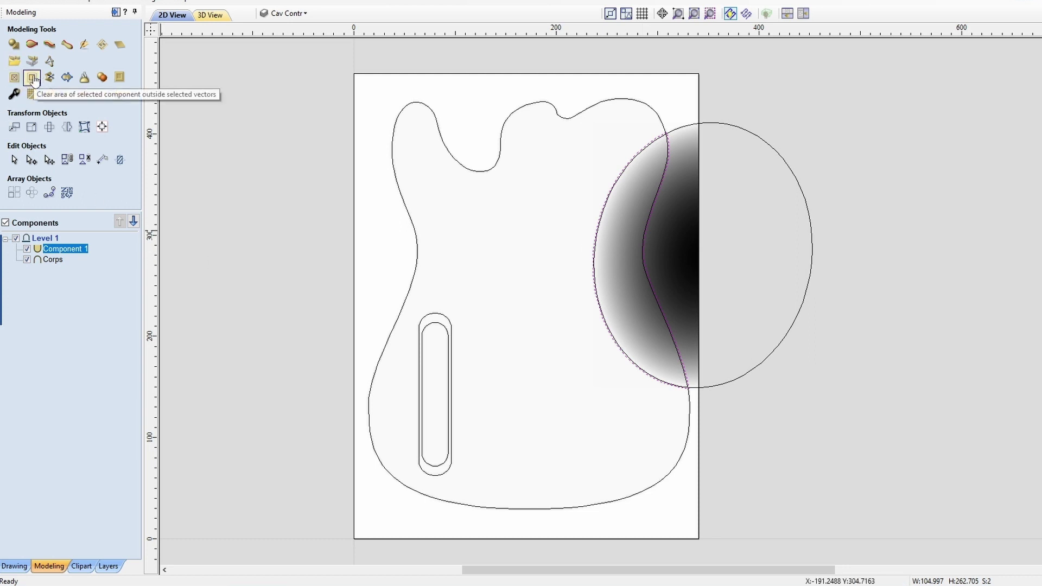
left_click(32, 78)
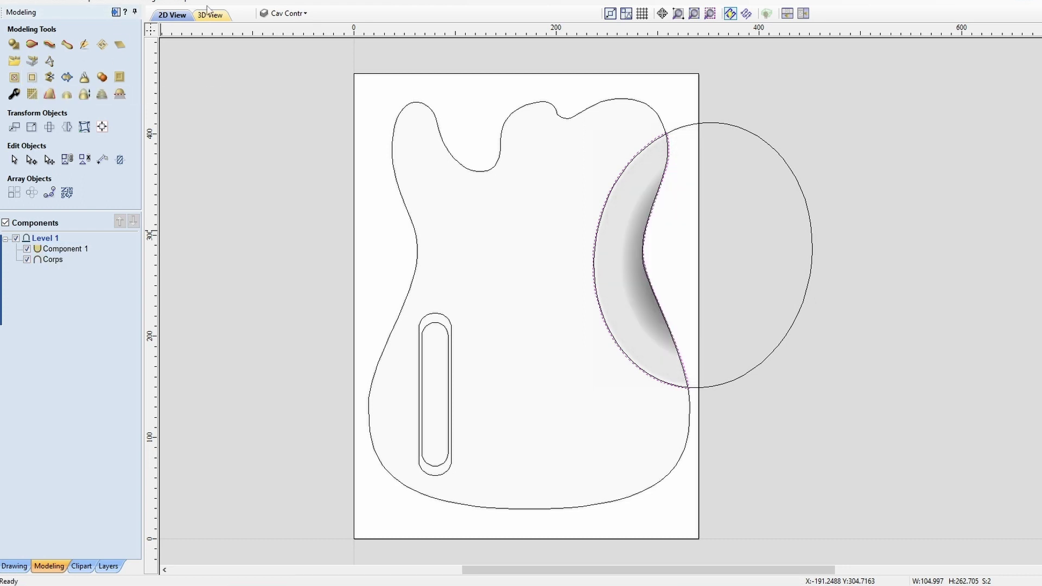
Bake Component 1 and Corps into the single component Corps - Baked, then move to toolpaths.
left_click(209, 14)
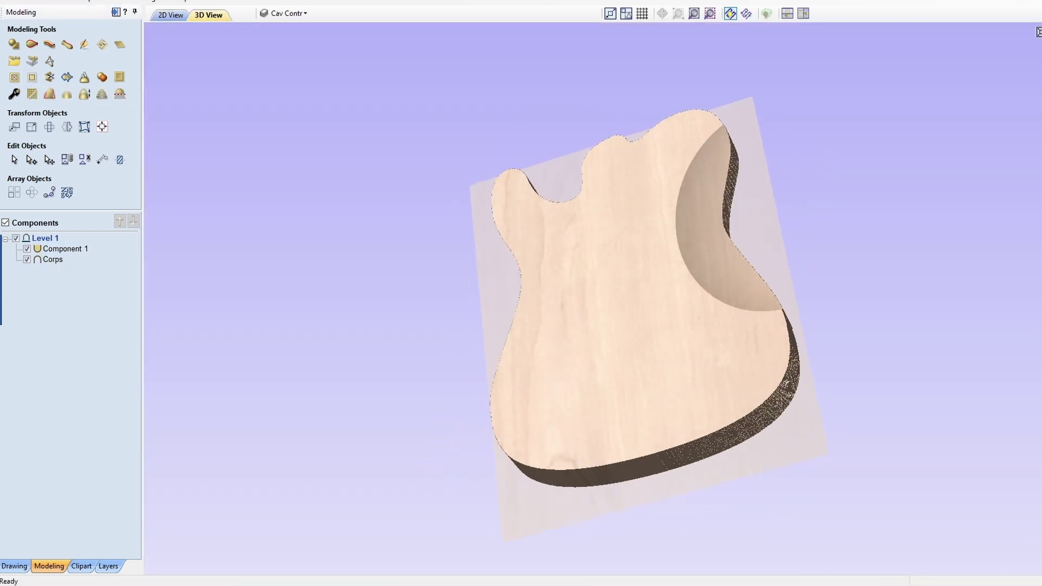
left_click(54, 260, "shift")
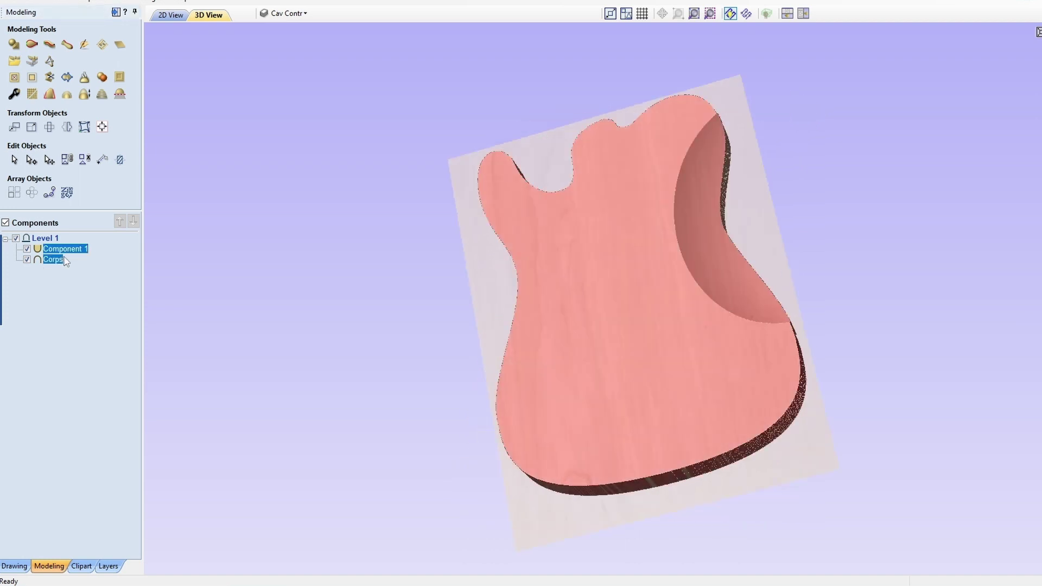
left_click(87, 79)
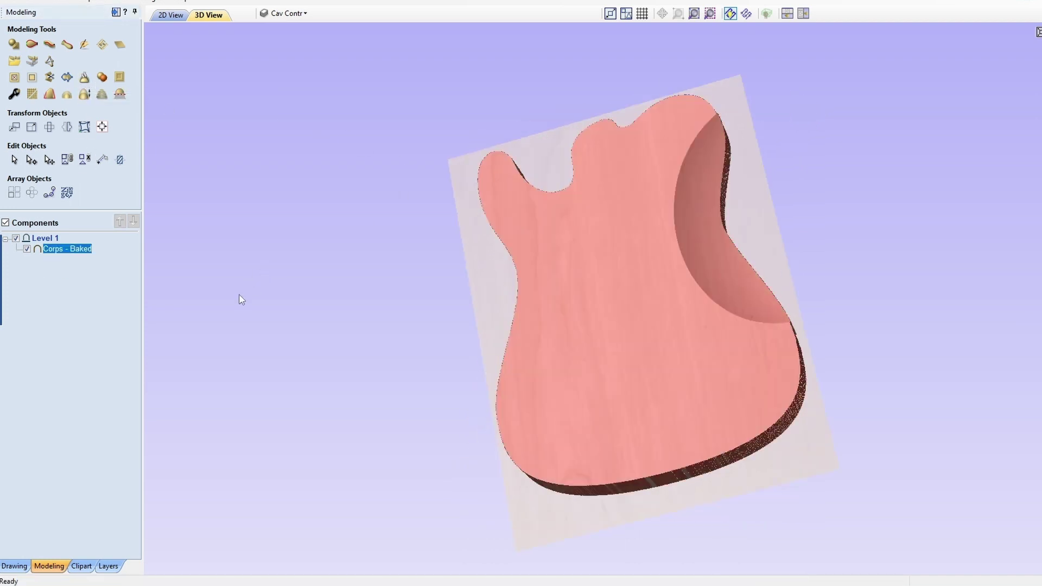
left_click_drag(239, 294, 535, 179)
key("F12")
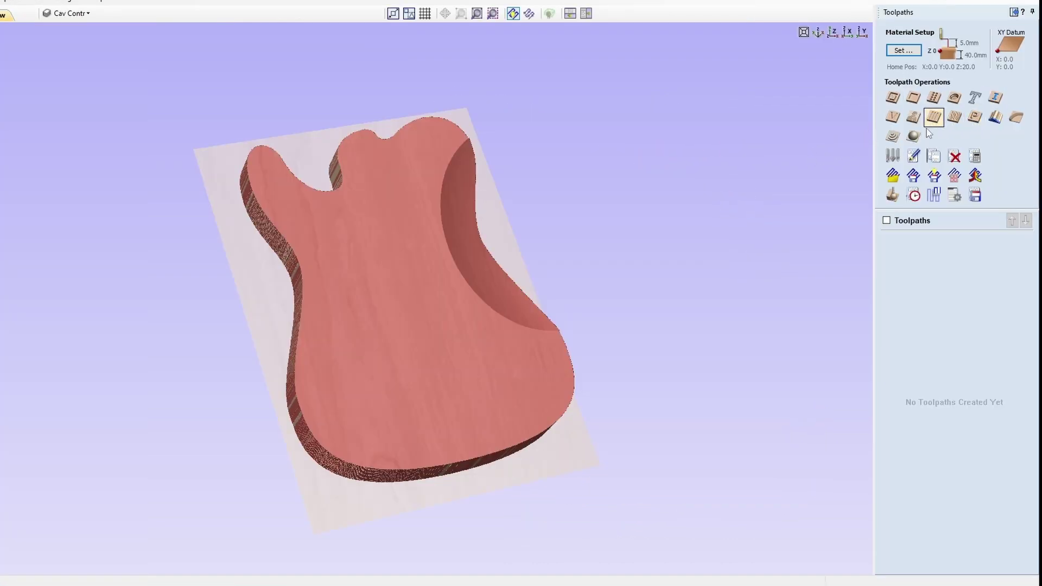
Check the material setup and start 3D Roughing 1 with a 6 mm End Mill from the tool database.
key("F2")
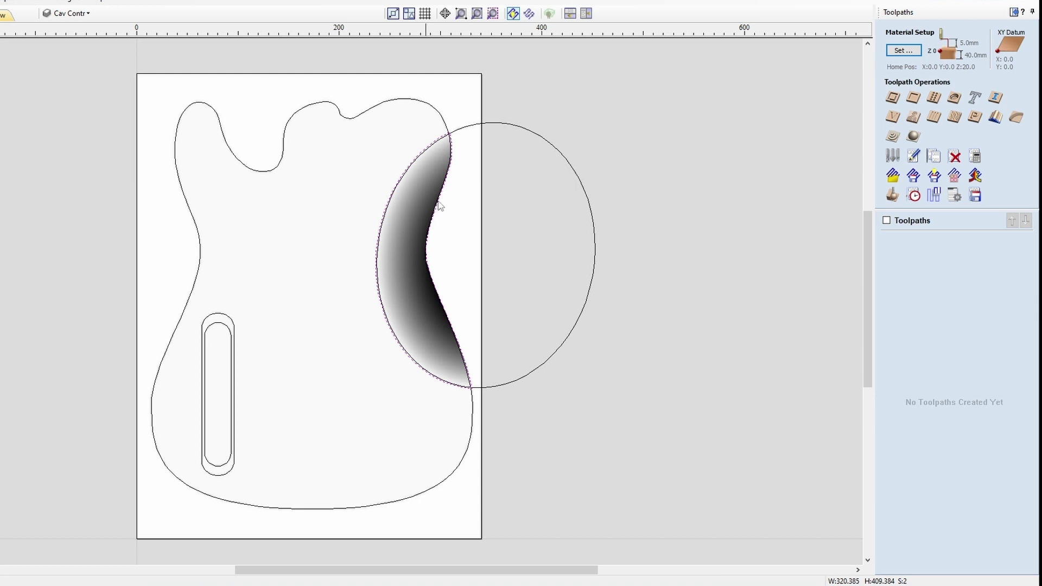
left_click(892, 137)
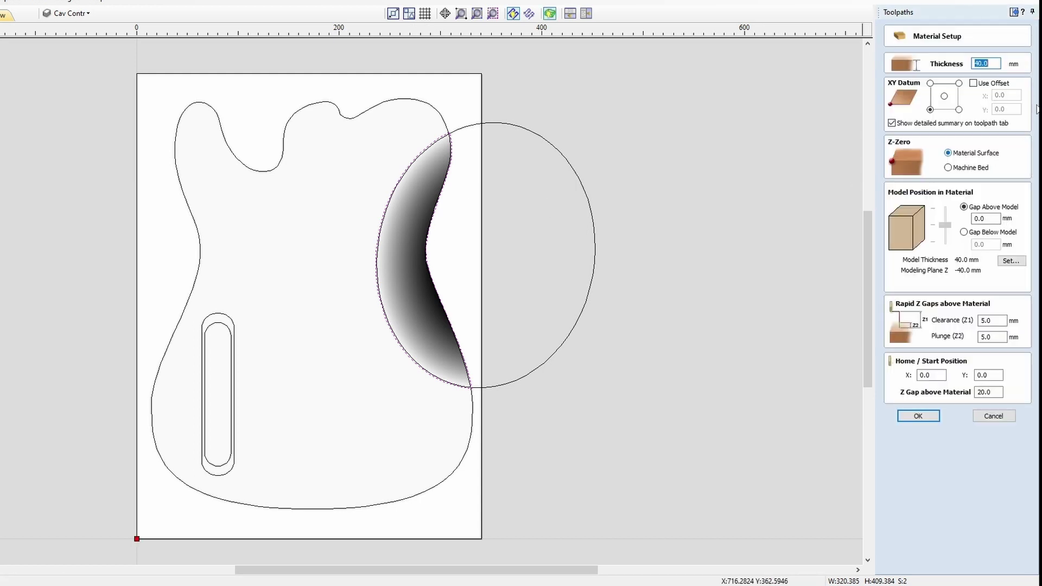
left_click(917, 416)
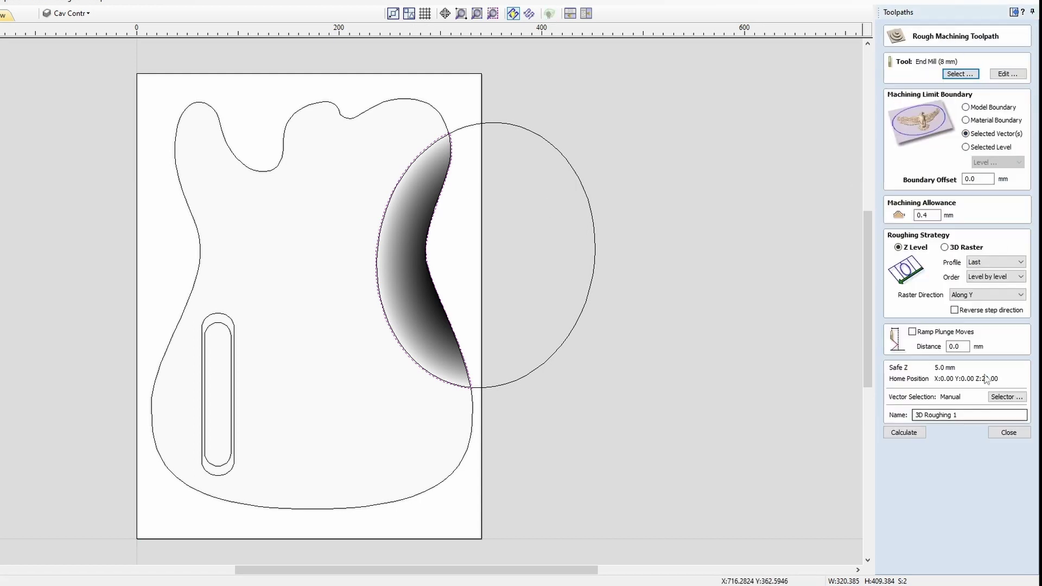
left_click(958, 76)
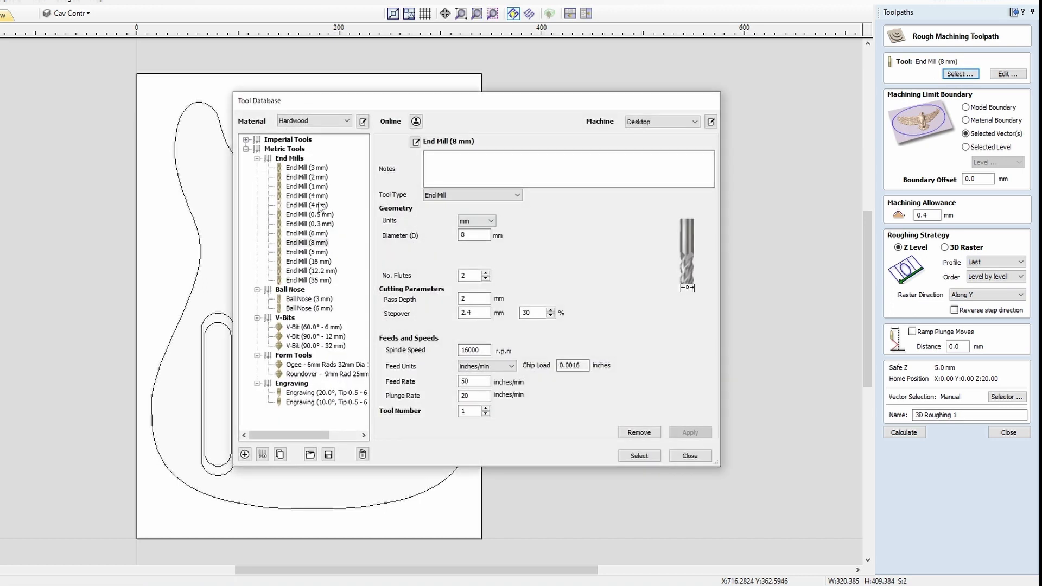
left_click(306, 234)
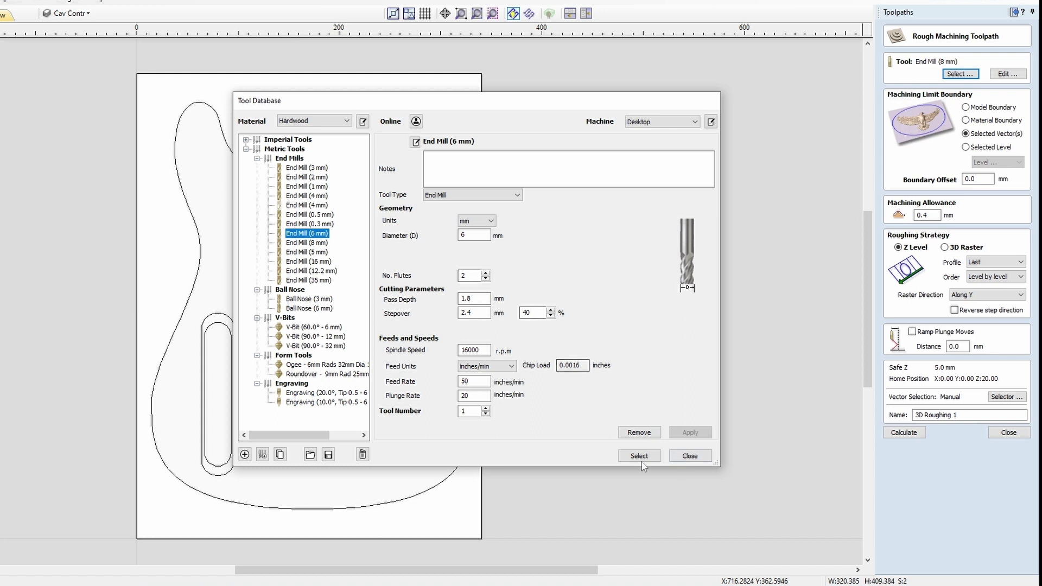
left_click(639, 456)
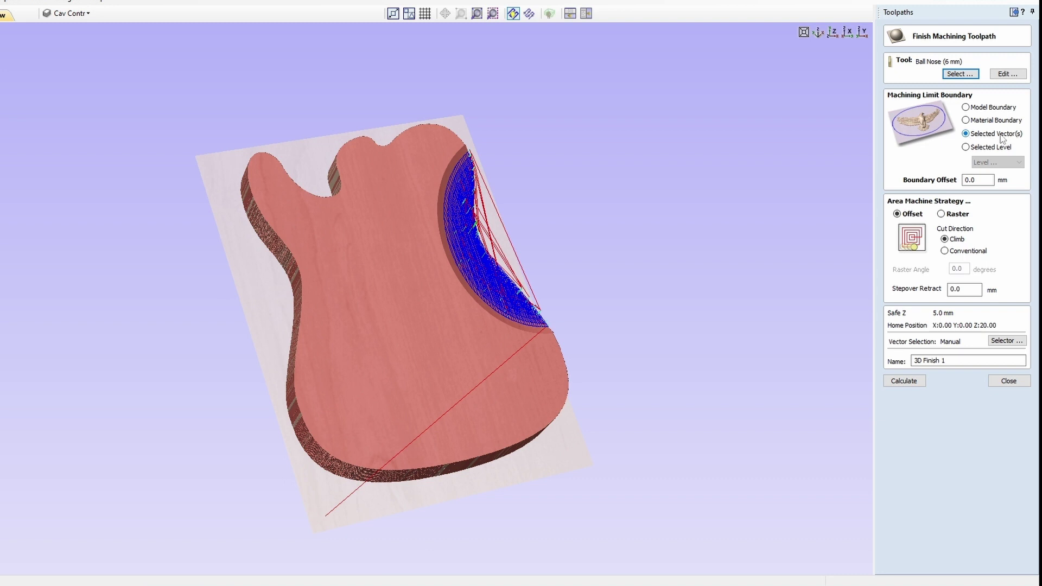
Calculate 3D Finish 1 and preview both toolpaths carving the crescent belly cavity into cherry stock.
left_click(904, 381)
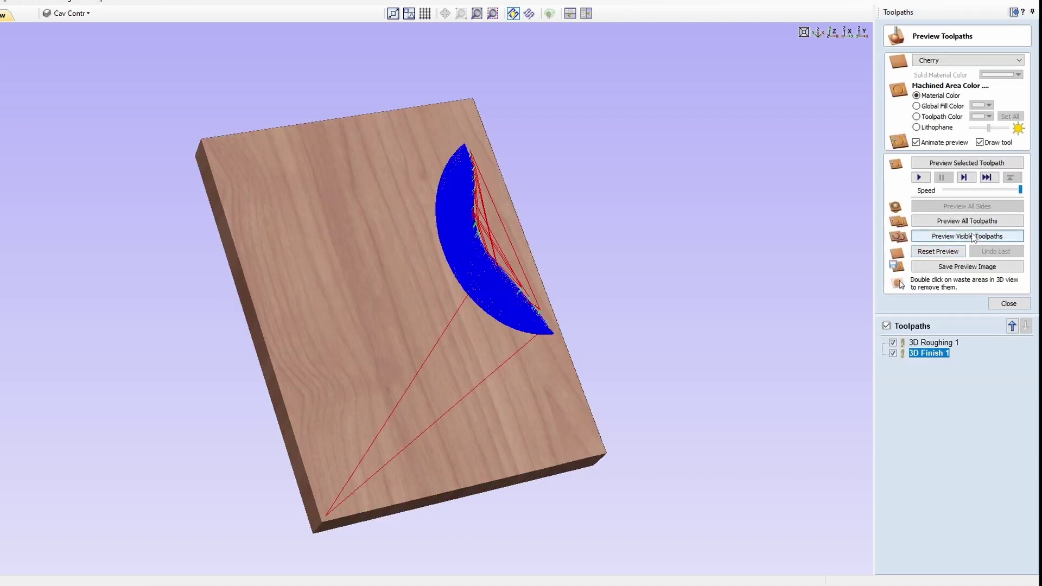
left_click(967, 239)
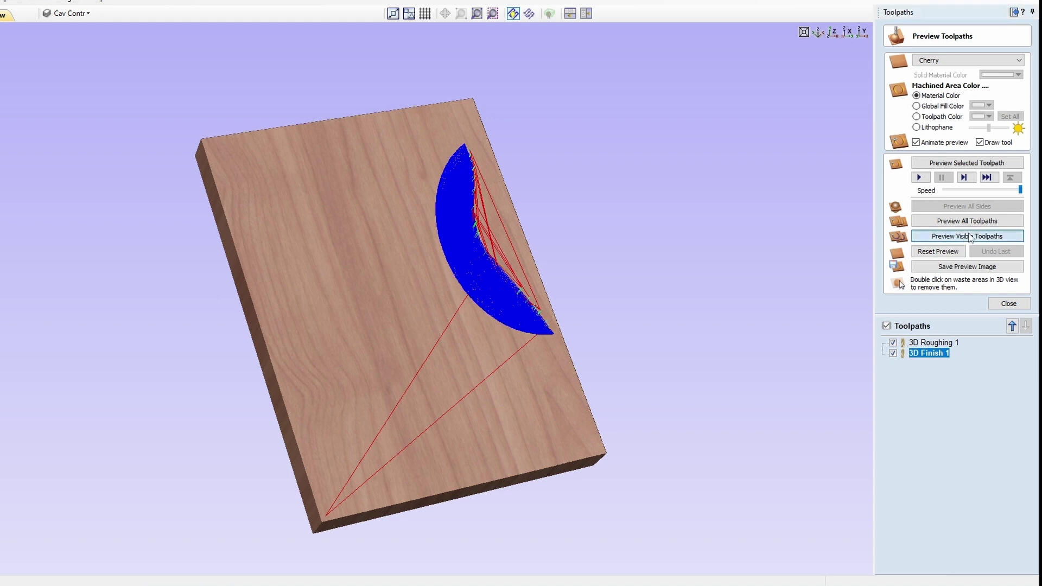
mouse_move(832, 294)
left_mouse_down()
mouse_move(593, 353)
mouse_move(525, 333)
mouse_move(742, 286)
mouse_move(702, 324)
mouse_move(677, 329)
mouse_move(760, 308)
left_mouse_up()
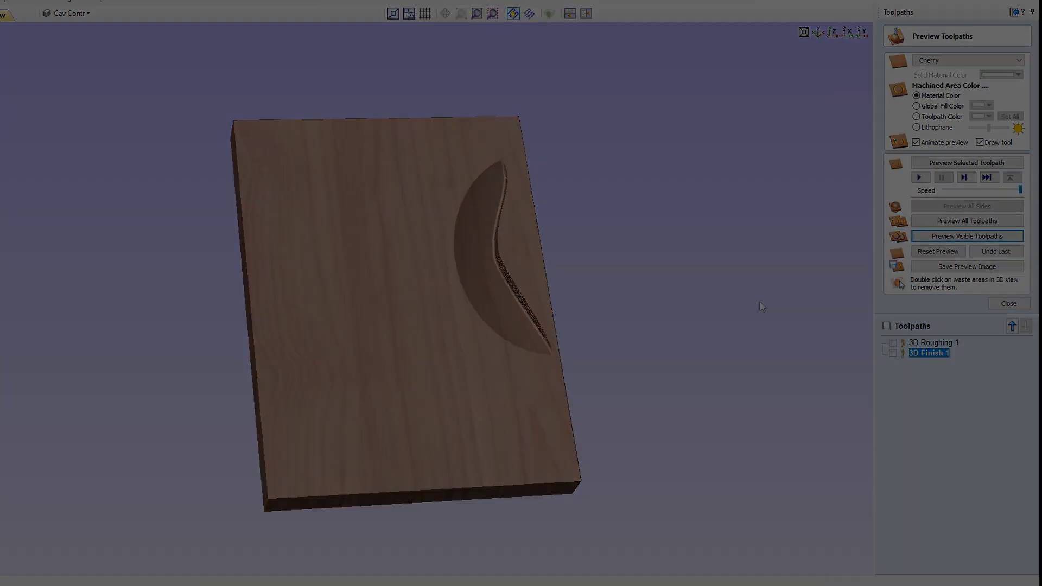